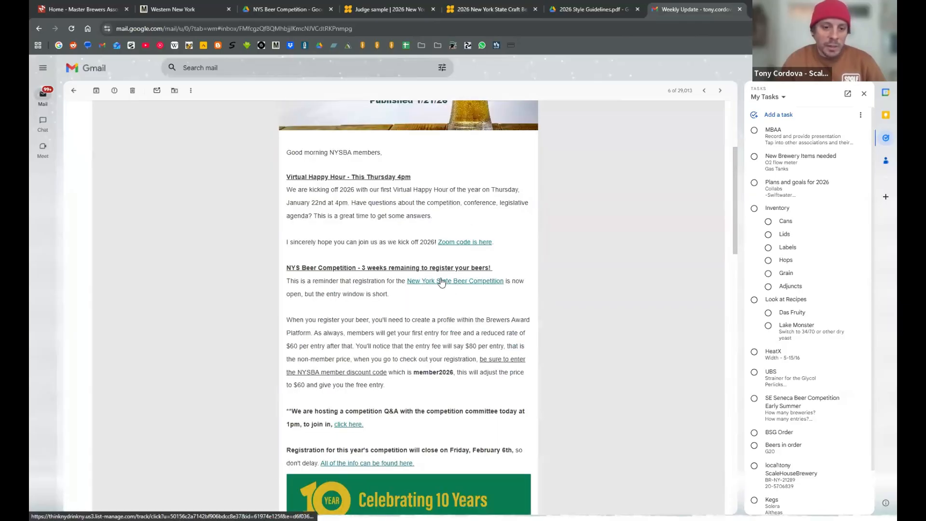
# - Open the New York State Beer Competition site from the email and go to its beer entry page
pyautogui.click(455, 283)
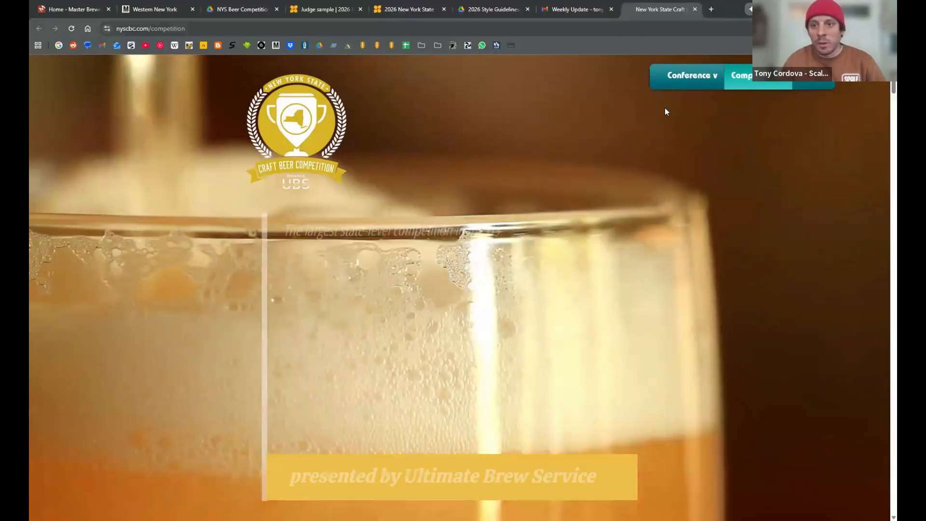
pyautogui.scroll(-5, 552, 226)
pyautogui.scroll(-4, 551, 222)
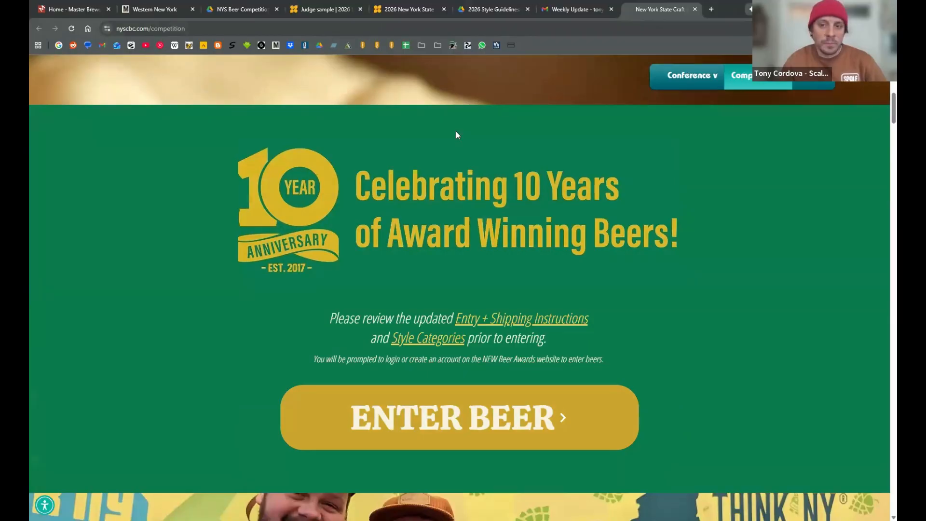
pyautogui.click(459, 417)
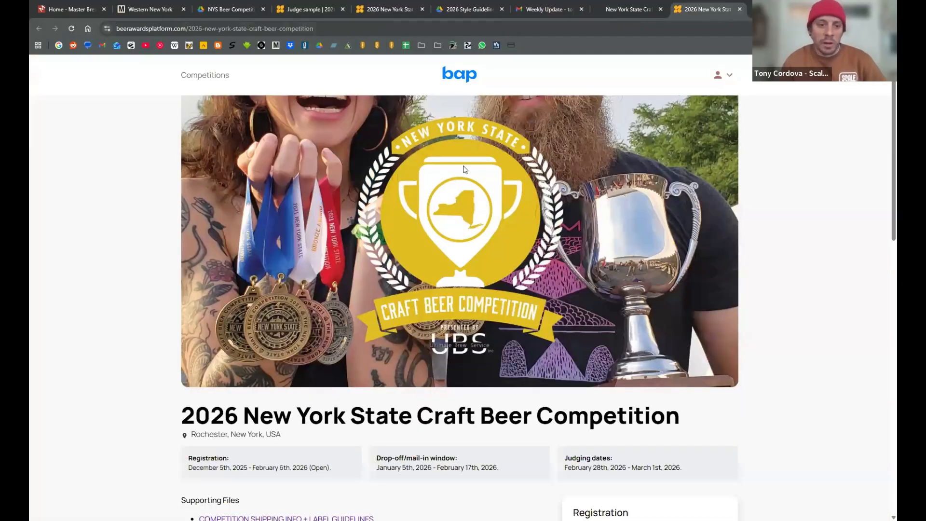
# - Review the competition page's registration, drop-off/mail-in and judging dates, along with its overview and supporting files
pyautogui.scroll(-2, 554, 197)
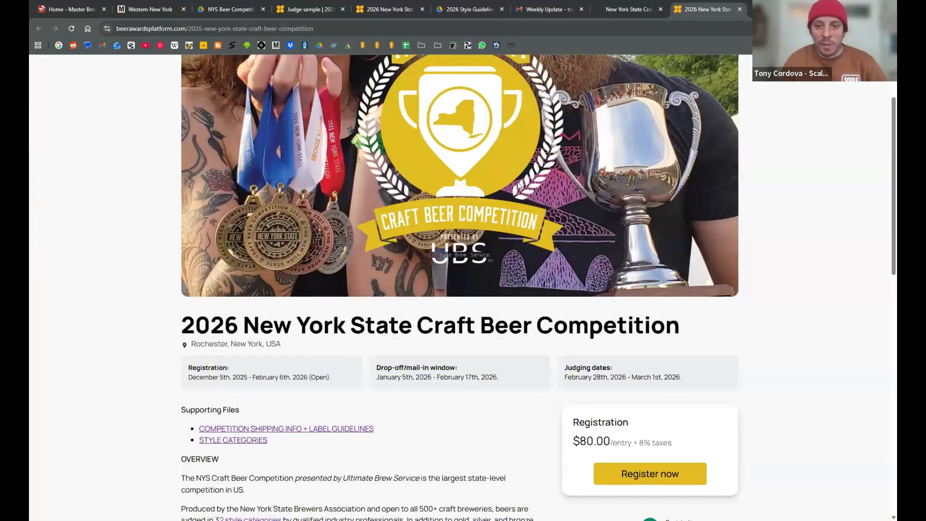
pyautogui.scroll(2, 553, 184)
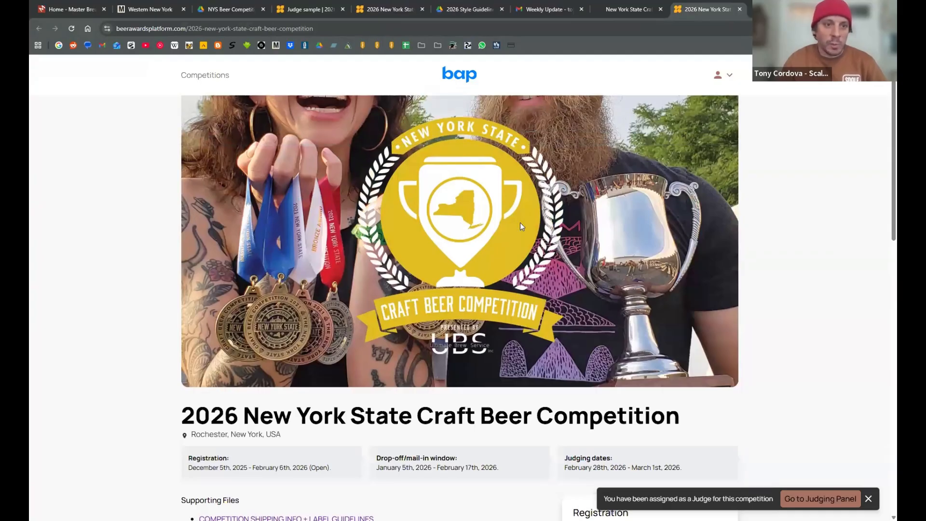
pyautogui.scroll(-4, 519, 226)
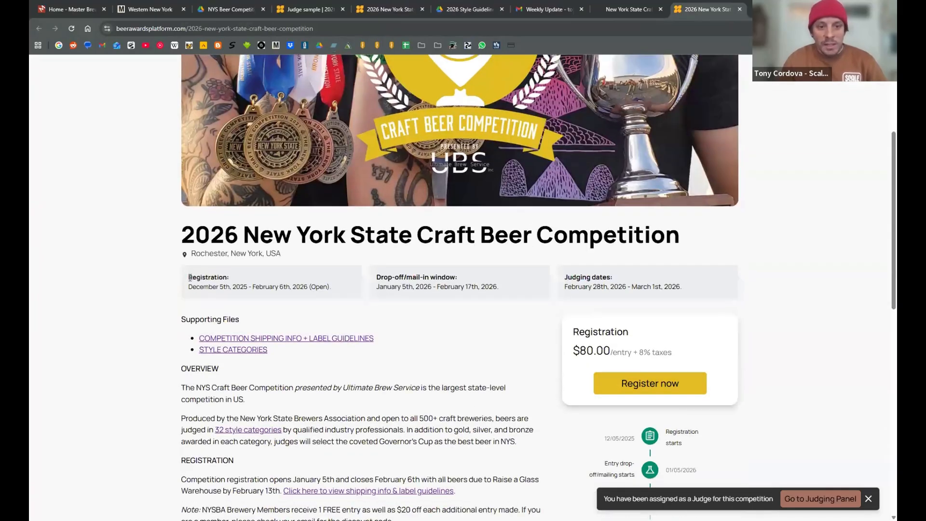
pyautogui.moveTo(190, 278); pyautogui.dragTo(692, 276)
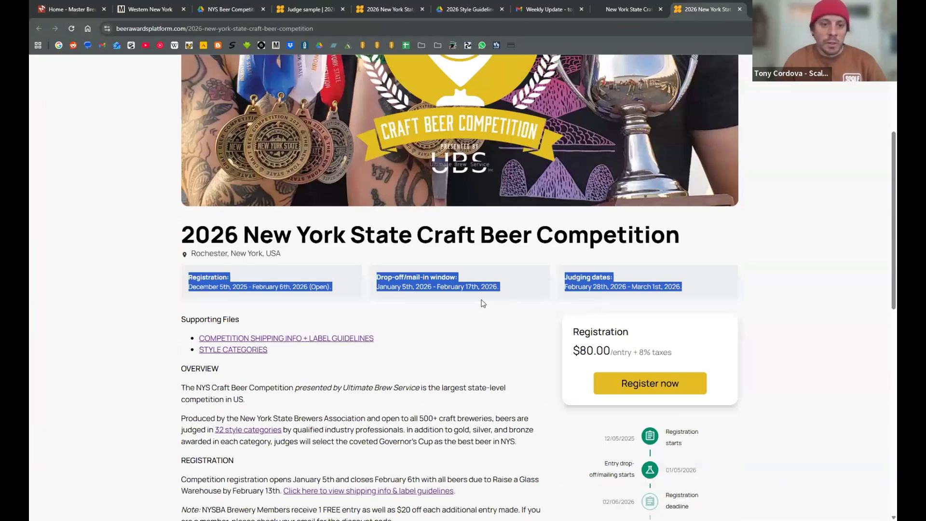
pyautogui.click(305, 297)
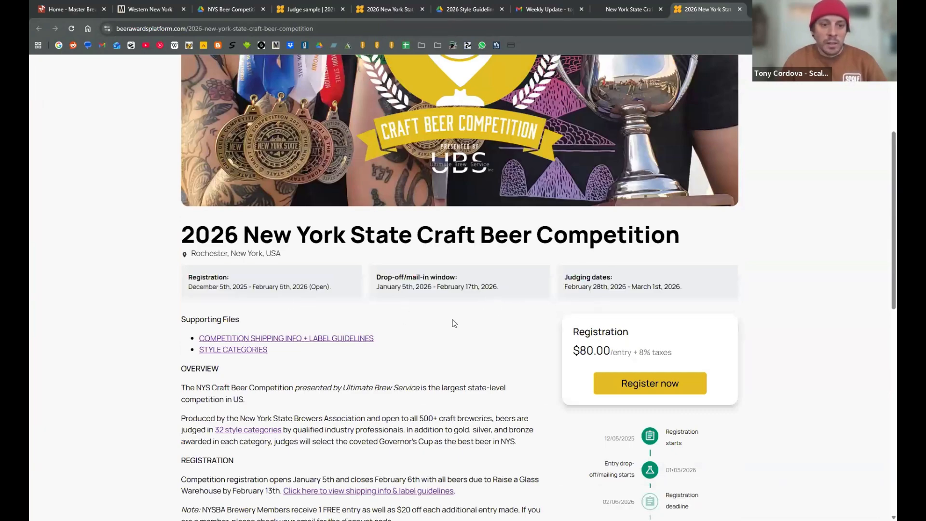
pyautogui.scroll(-2, 487, 321)
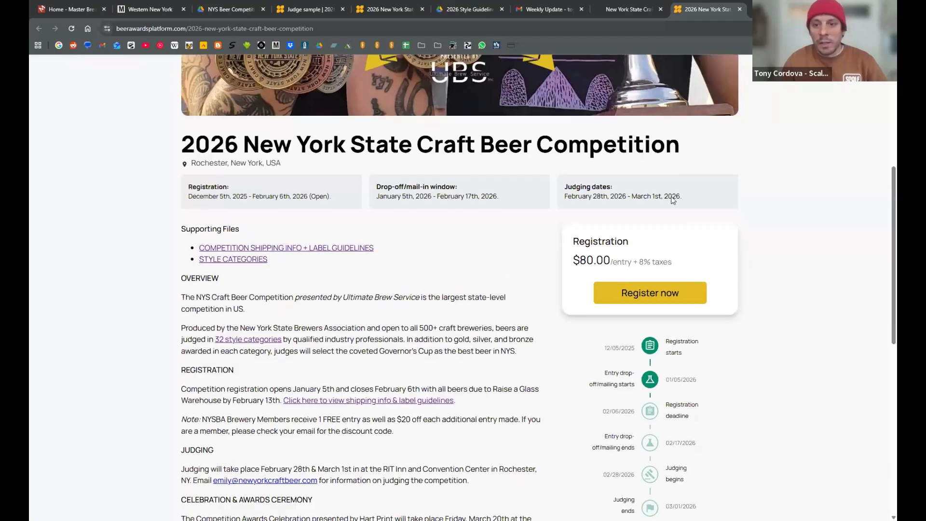
pyautogui.moveTo(685, 197); pyautogui.dragTo(564, 187)
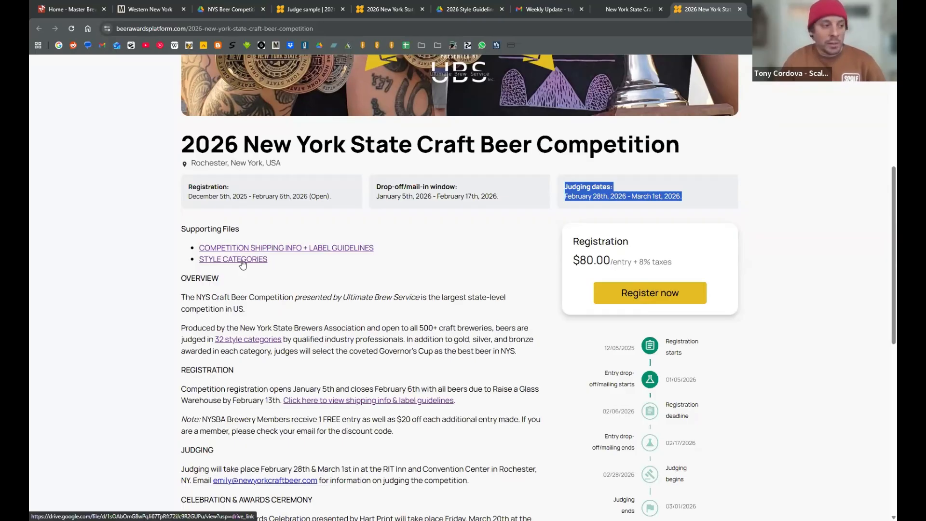
# - Start registering an entry, review the Scale House Brewery participant details including the TTB number, and continue to the entry form
pyautogui.click(646, 299)
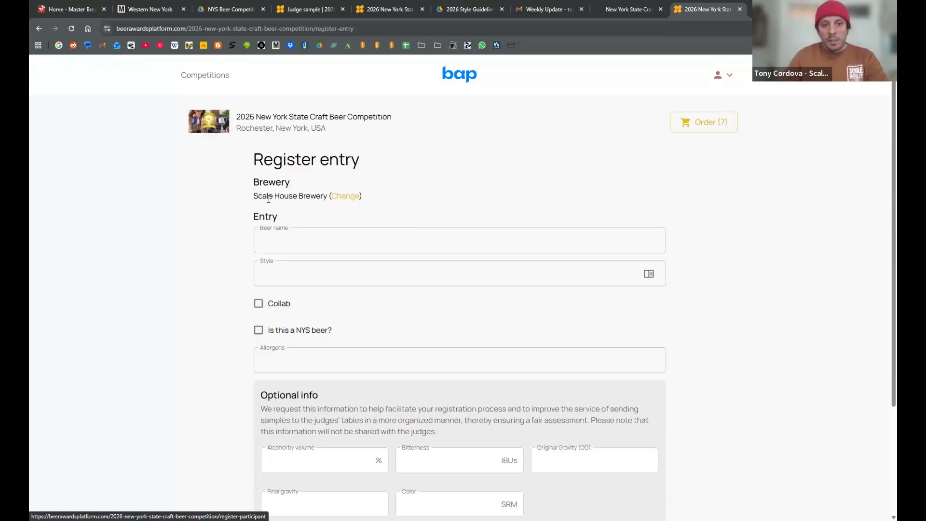
pyautogui.click(343, 196)
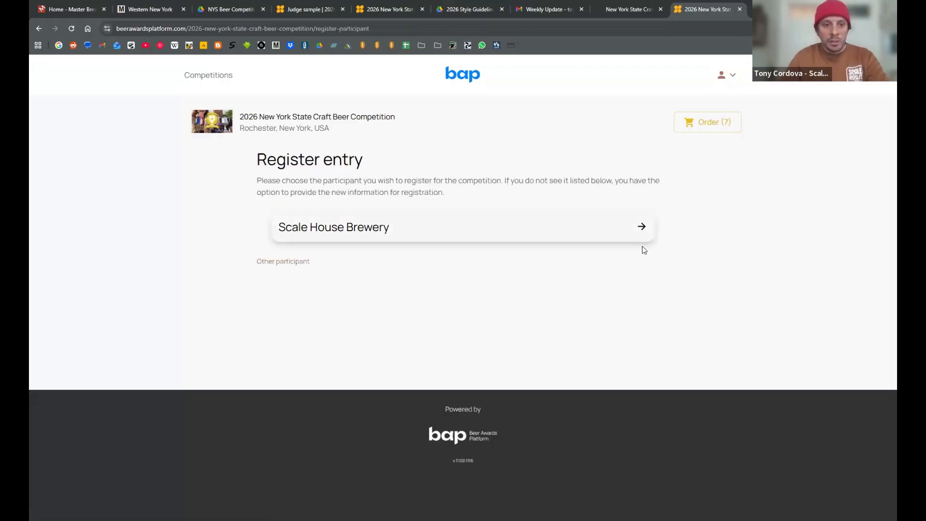
pyautogui.click(618, 224)
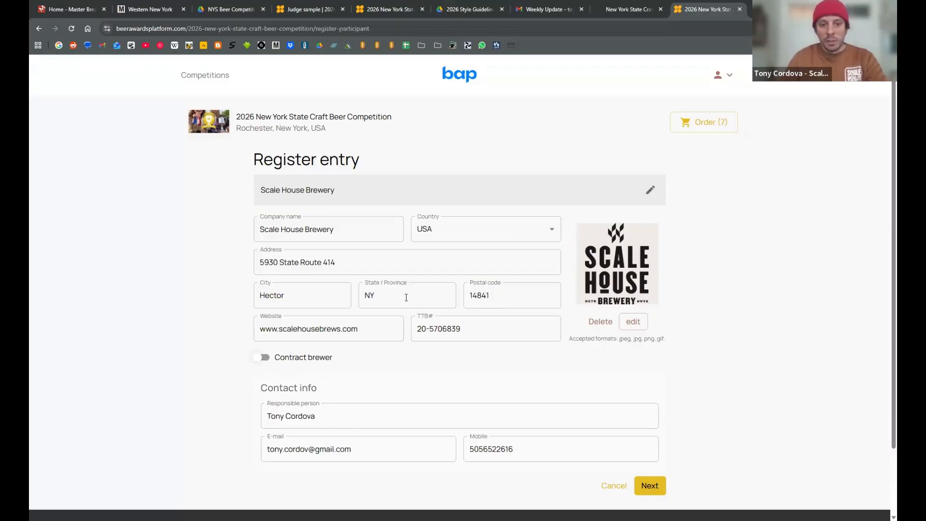
pyautogui.click(484, 334)
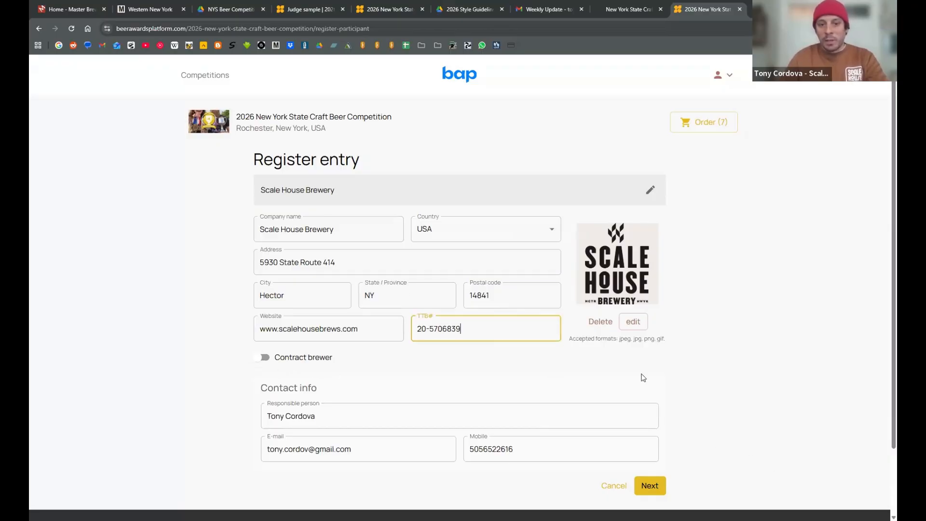
pyautogui.click(697, 466)
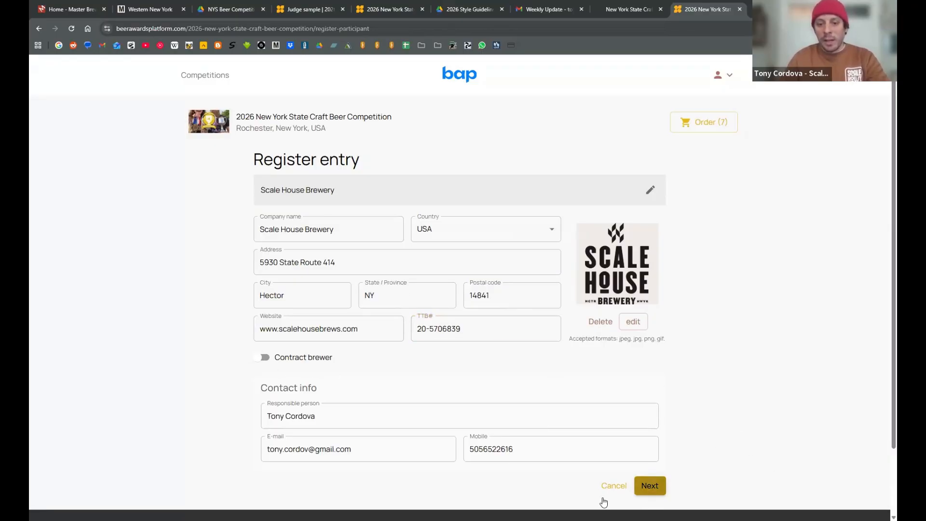
pyautogui.click(650, 485)
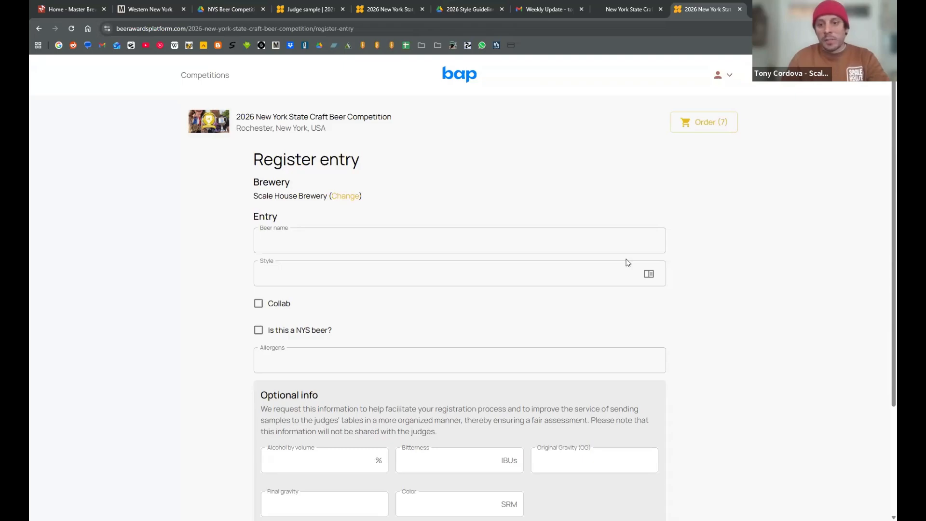
# - Enter Cream Ale as the beer name of the entry
pyautogui.scroll(-1, 500, 198)
pyautogui.click(500, 197)
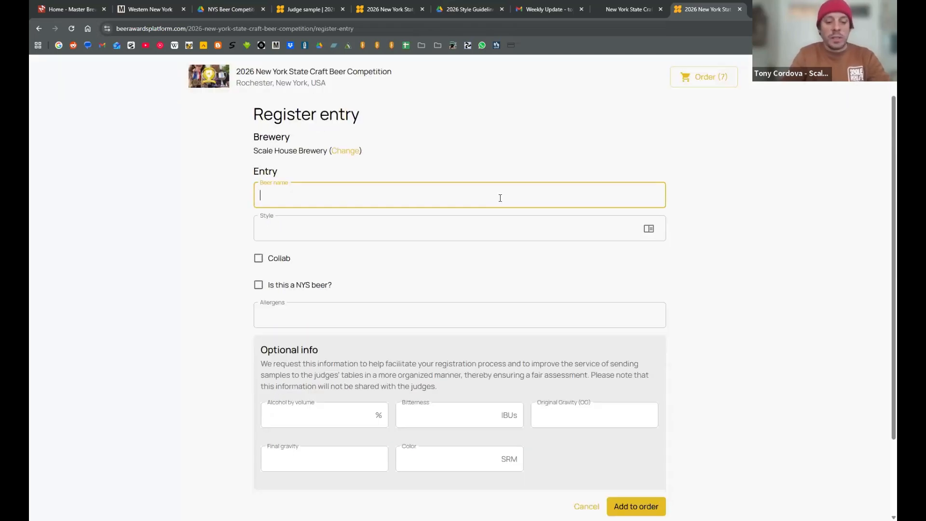
pyautogui.write('Cream Ale')
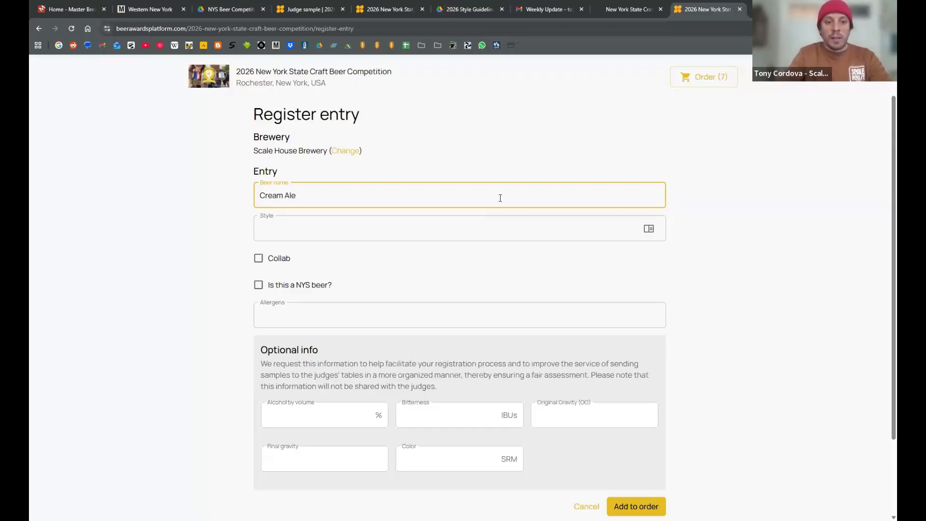
pyautogui.press('Tab')
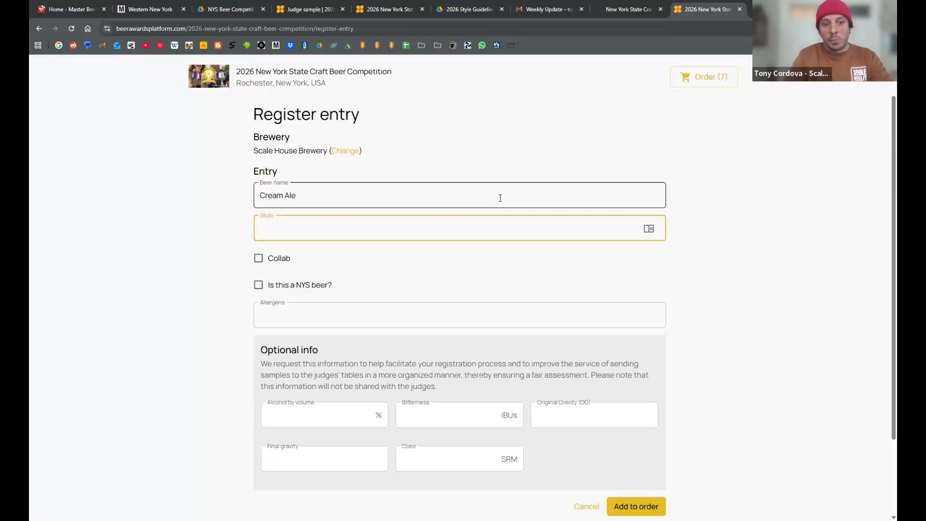
# - Browse the full list of style categories and their descriptions, and close it without choosing one
pyautogui.click(648, 231)
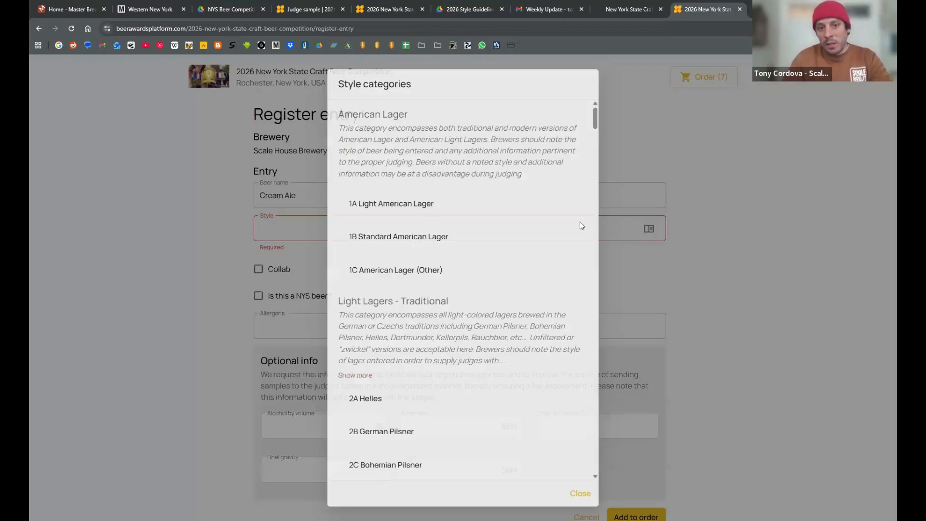
pyautogui.scroll(-2, 594, 135)
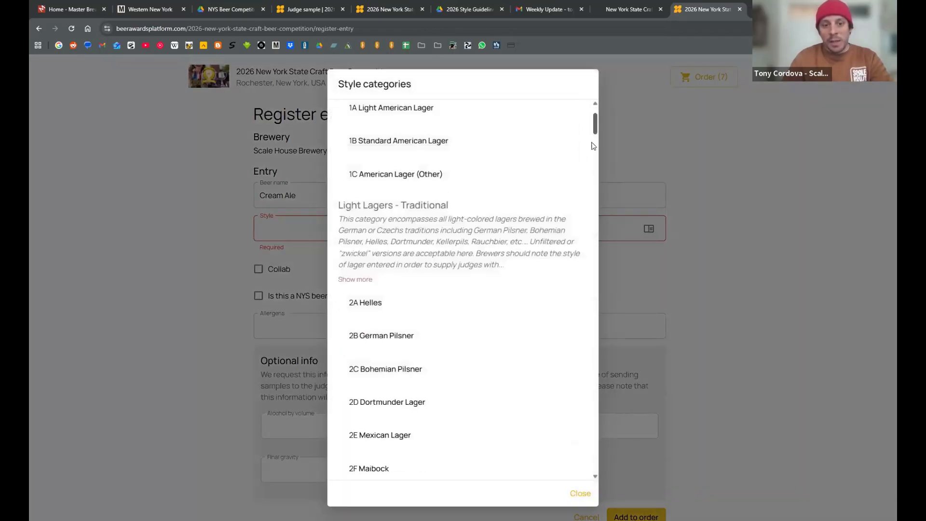
pyautogui.scroll(-20, 592, 145)
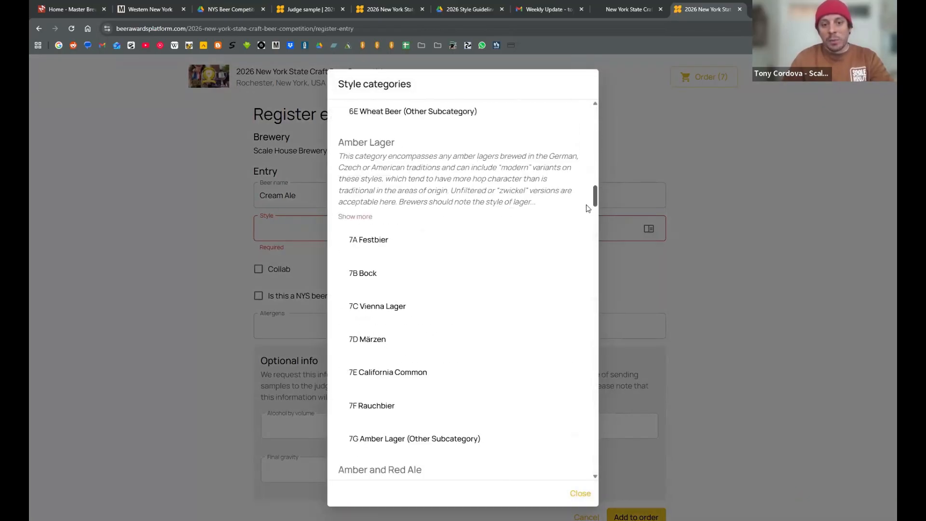
pyautogui.scroll(-15, 587, 212)
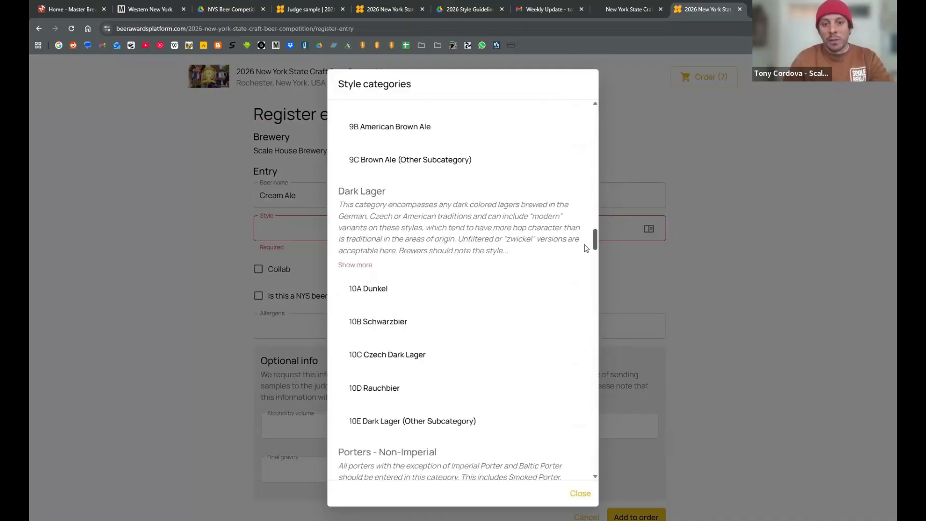
pyautogui.moveTo(584, 245); pyautogui.dragTo(583, 245)
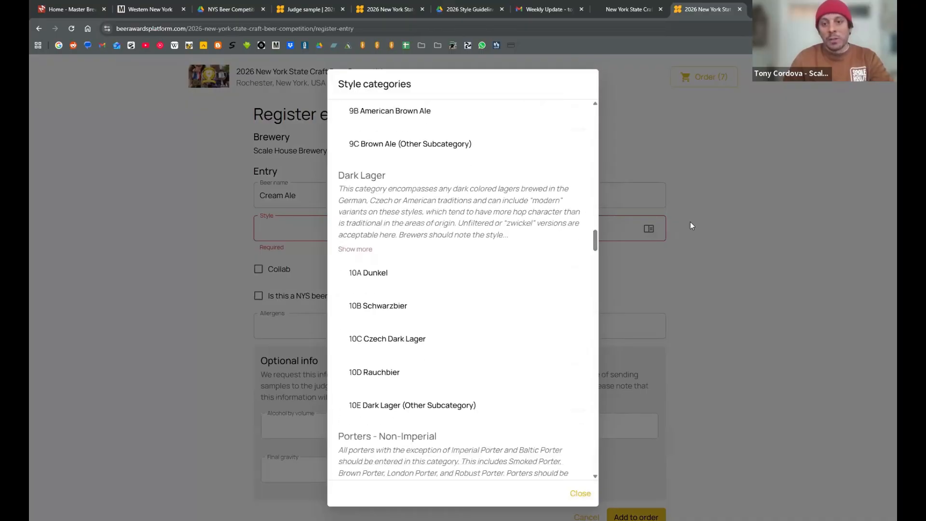
pyautogui.click(733, 246)
# - Search the entry's style for "Cre" and choose 4A - Cream Ale
pyautogui.click(366, 228)
pyautogui.write('Cre')
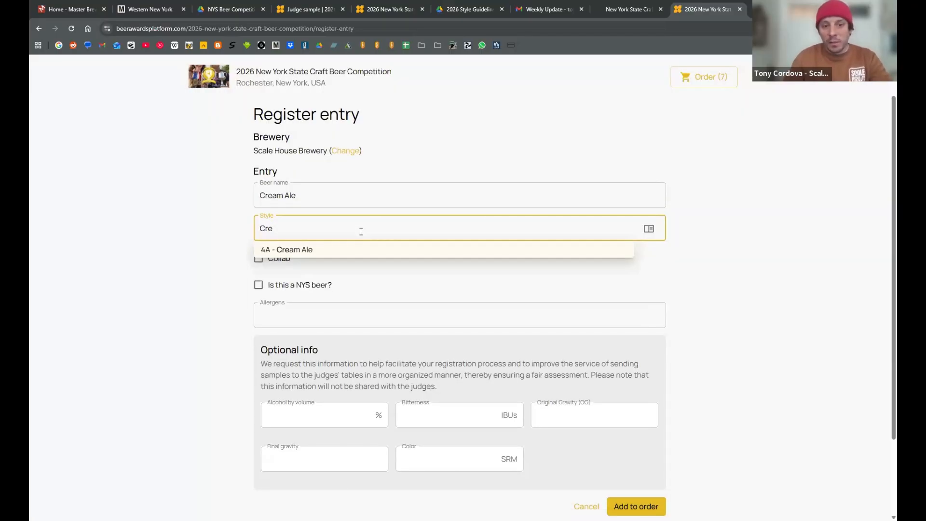
pyautogui.click(286, 251)
# - Try out the Collab and NYS beer options on the entry, leaving both unselected
pyautogui.scroll(-2, 182, 244)
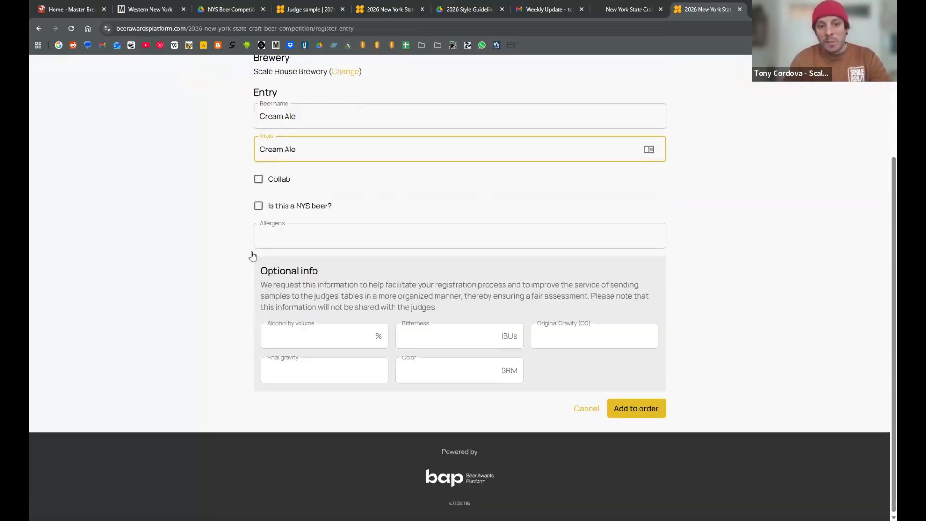
pyautogui.scroll(1, 251, 254)
pyautogui.click(259, 226)
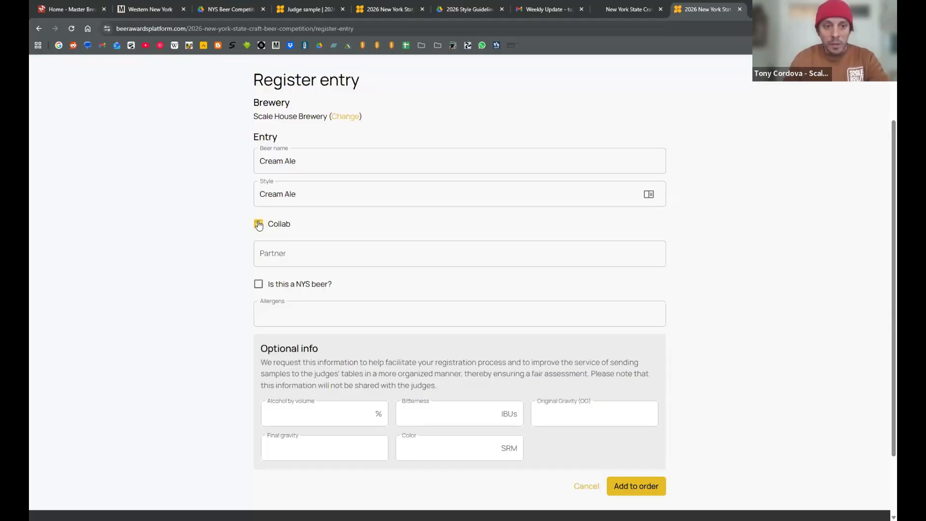
pyautogui.click(259, 225)
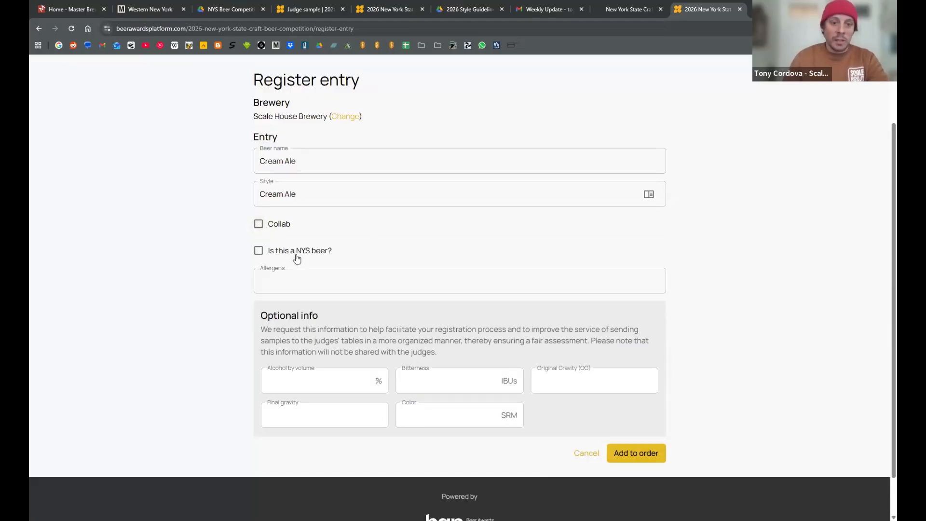
pyautogui.click(259, 251)
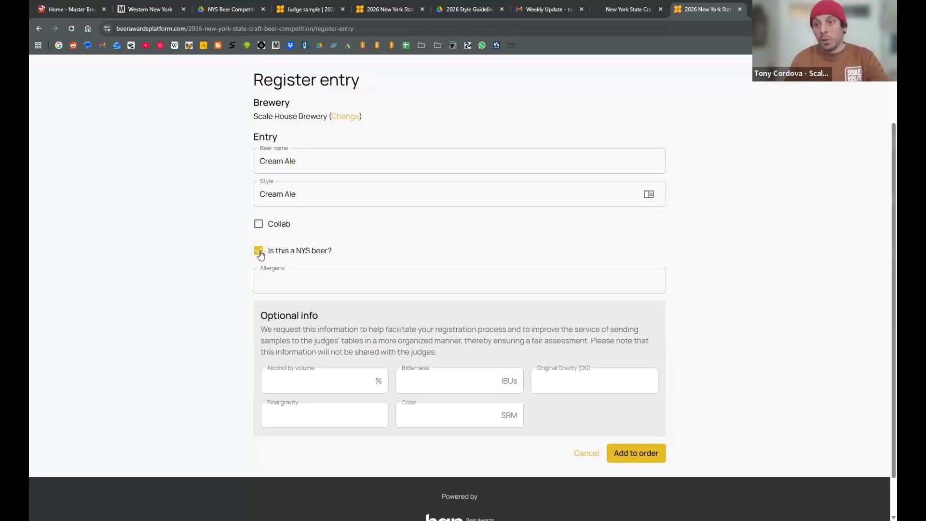
pyautogui.click(259, 252)
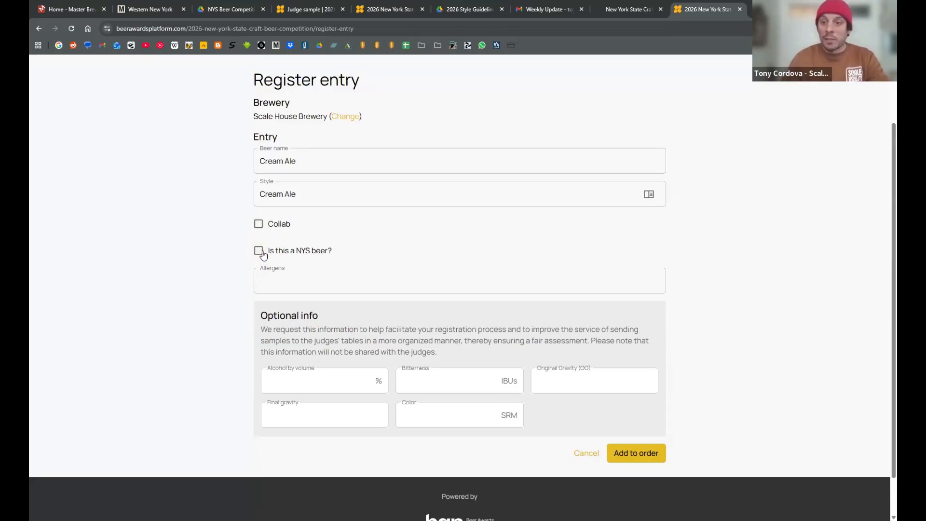
# - Examine the allergen choices offered for the entry, from milk through gluten
pyautogui.click(300, 281)
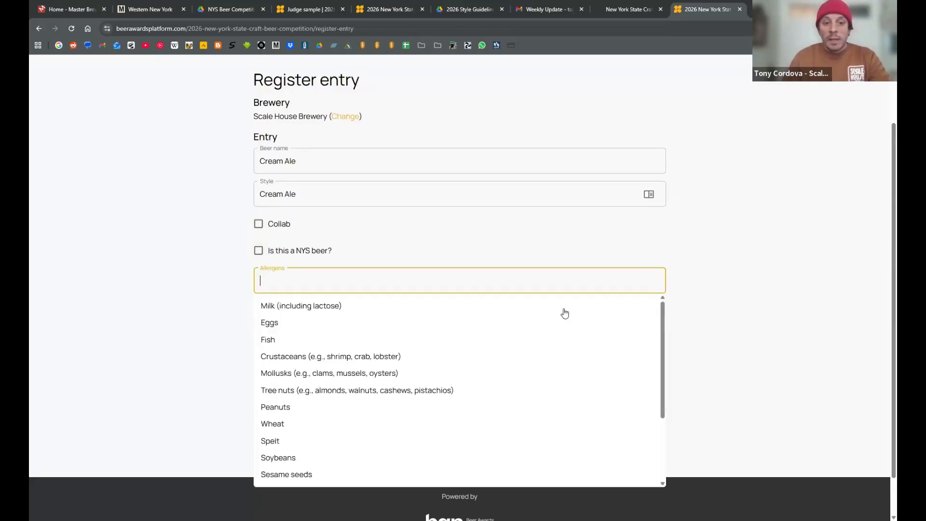
pyautogui.press('Down')
pyautogui.scroll(-1, 186, 306)
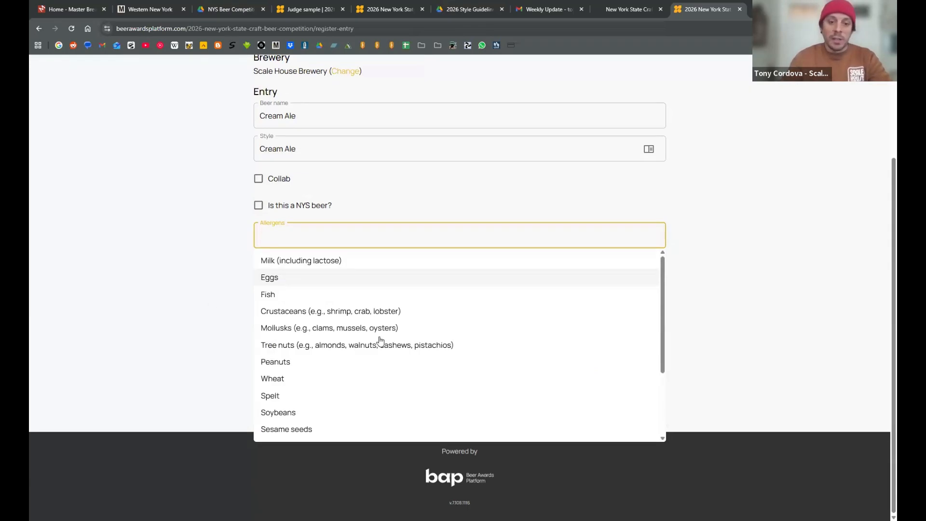
pyautogui.scroll(-1, 431, 349)
pyautogui.scroll(-1, 430, 349)
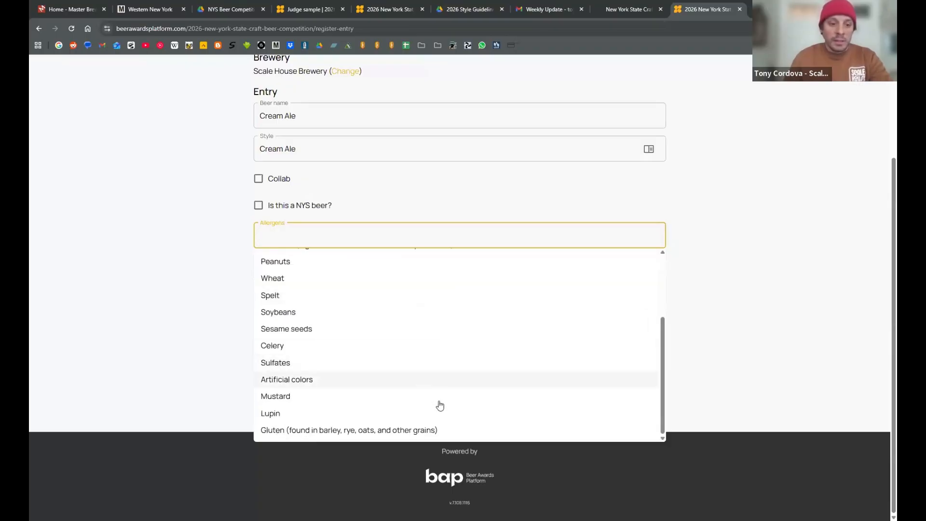
pyautogui.scroll(1, 451, 403)
pyautogui.scroll(-1, 454, 405)
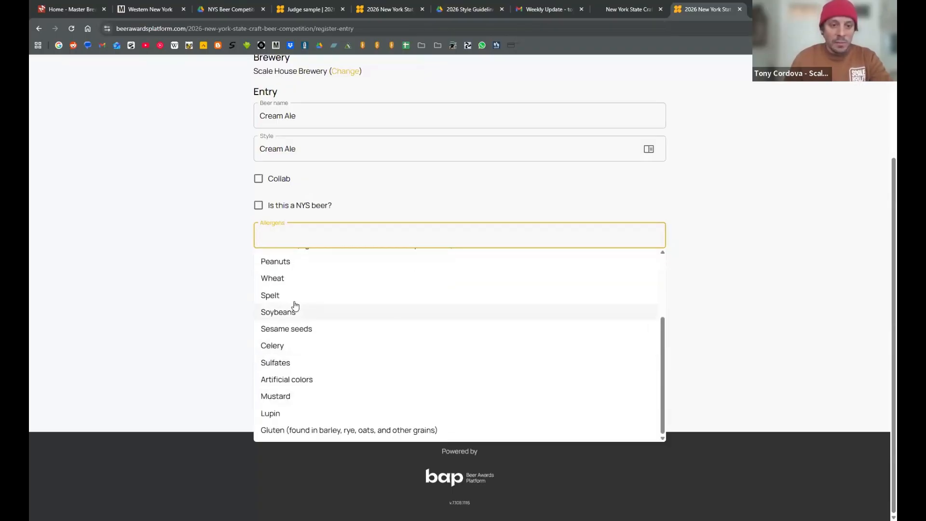
pyautogui.scroll(1, 296, 306)
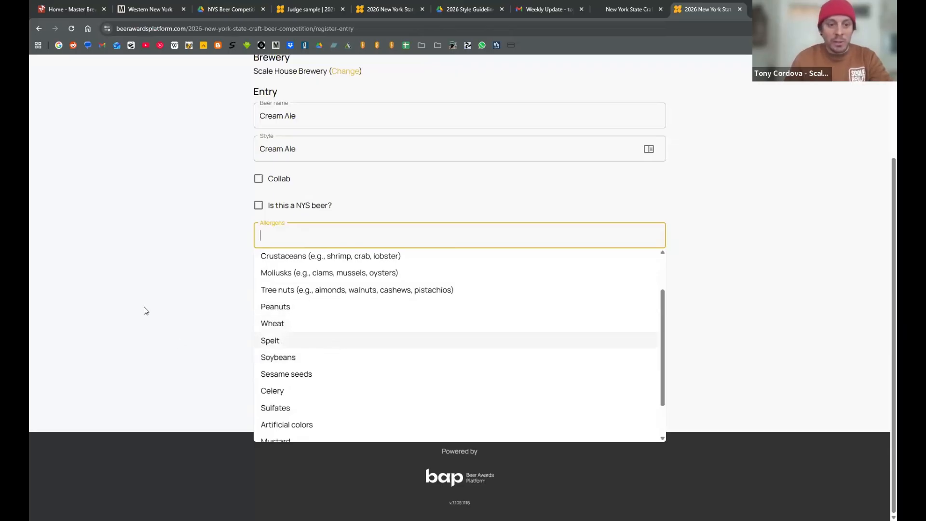
# - Look through the allergen choices without selecting any, and add the Cream Ale entry to the order, accepting the duplicate
pyautogui.scroll(-1, 306, 372)
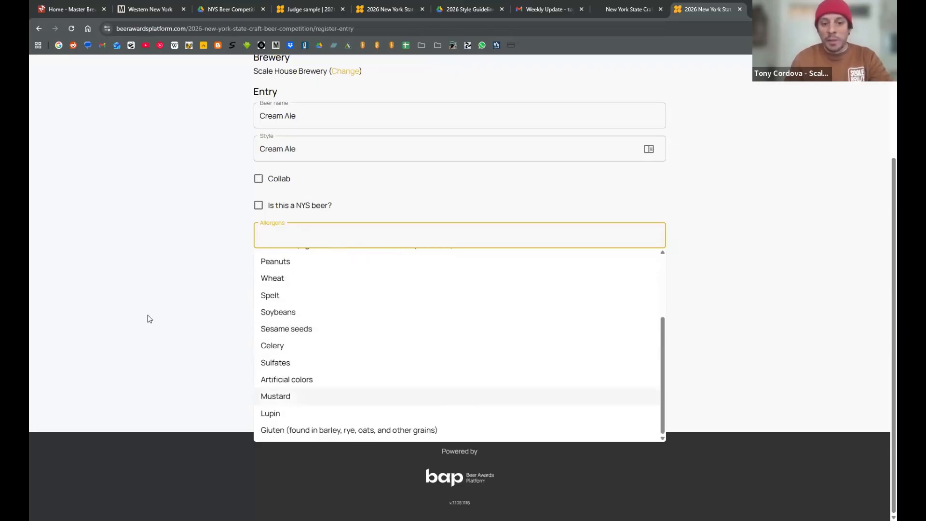
pyautogui.scroll(3, 116, 369)
pyautogui.scroll(-3, 115, 369)
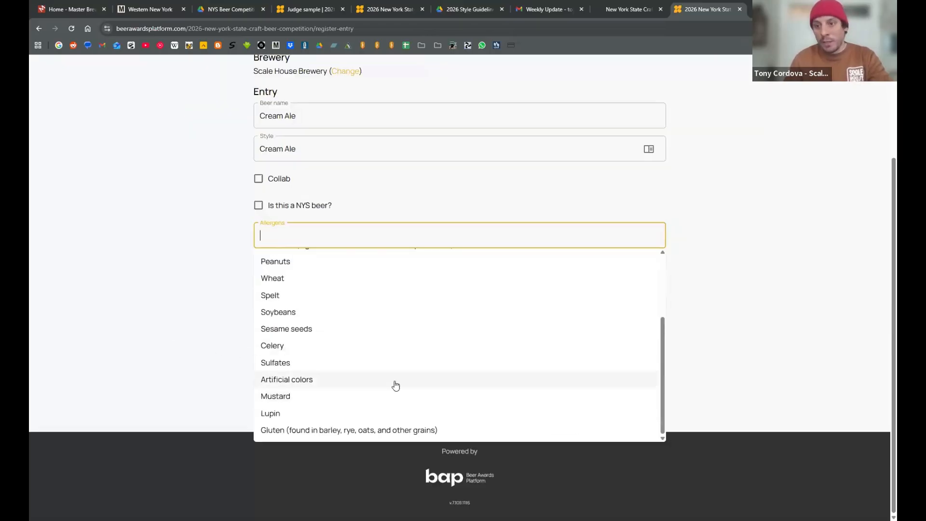
pyautogui.scroll(2, 384, 386)
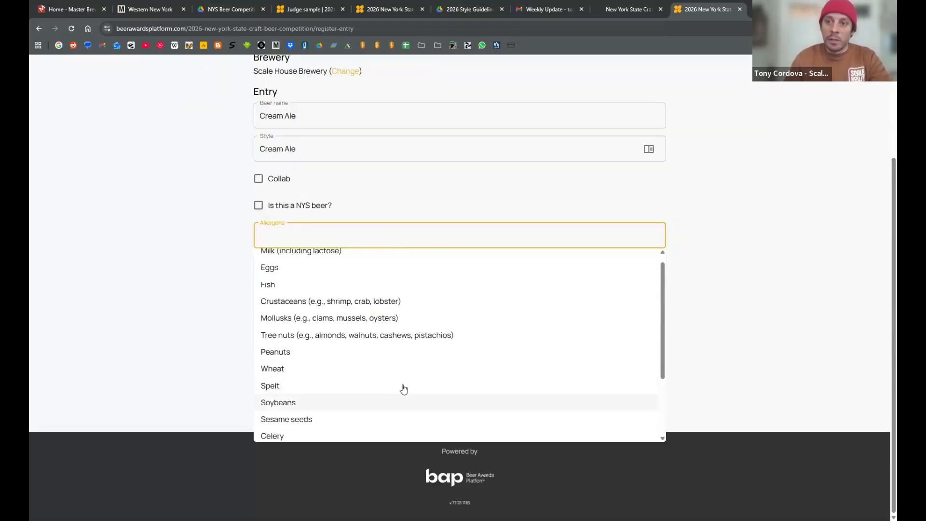
pyautogui.scroll(1, 448, 393)
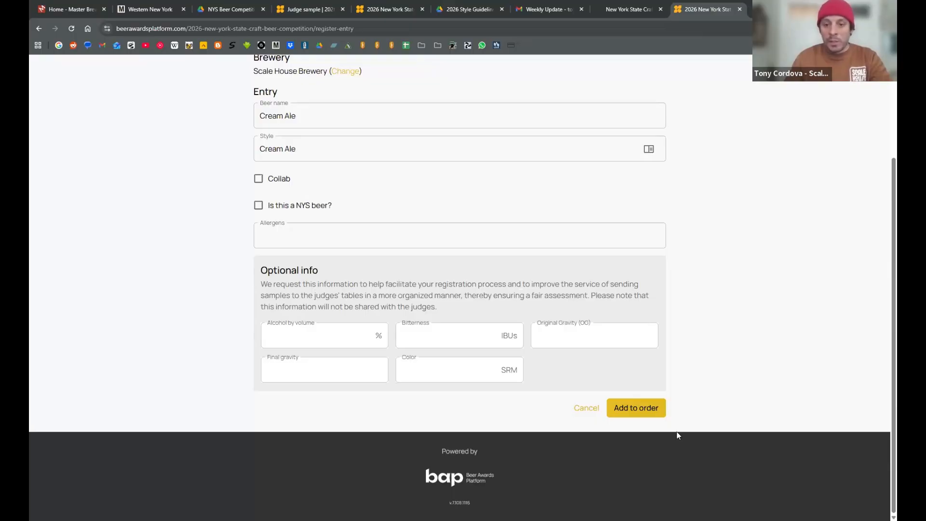
pyautogui.click(635, 409)
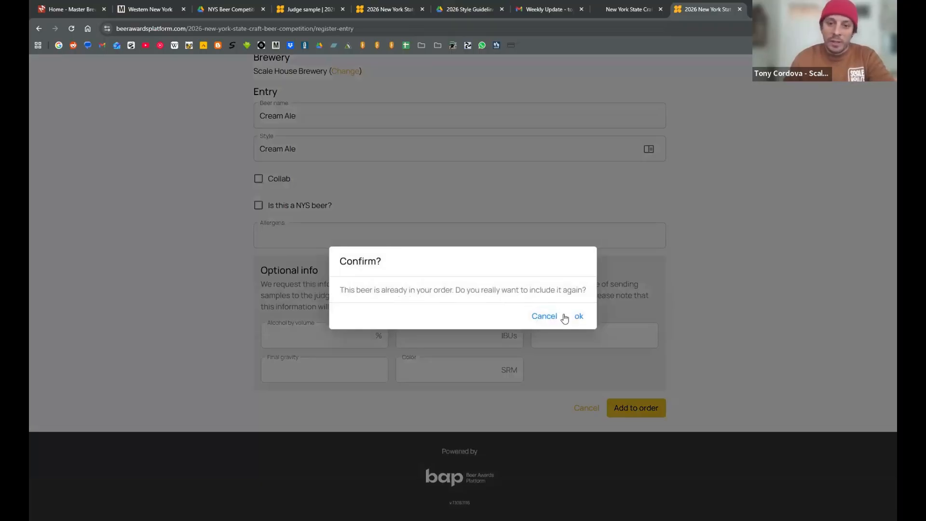
pyautogui.click(590, 318)
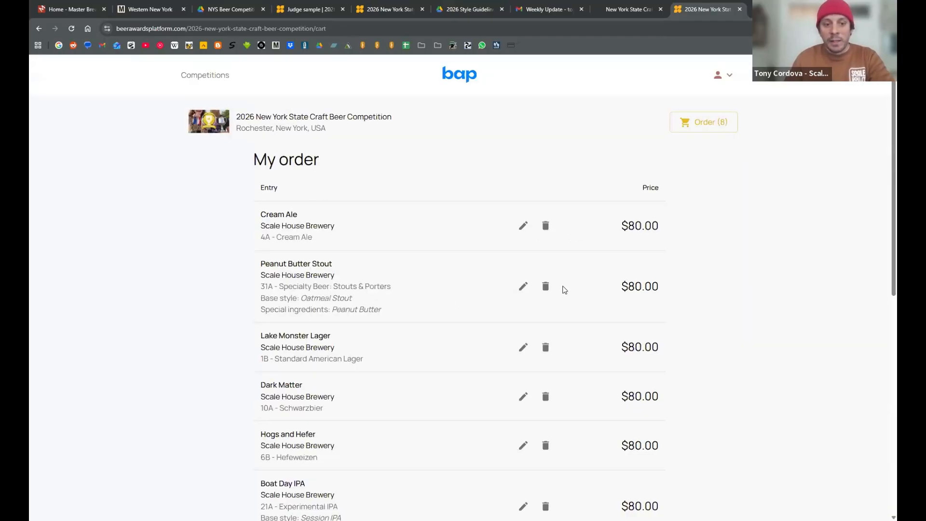
# - Review the order's entries and prices, the promo code discount, the total with taxes and the rules acceptance option
pyautogui.scroll(-3, 569, 292)
pyautogui.scroll(-2, 575, 294)
pyautogui.scroll(5, 630, 341)
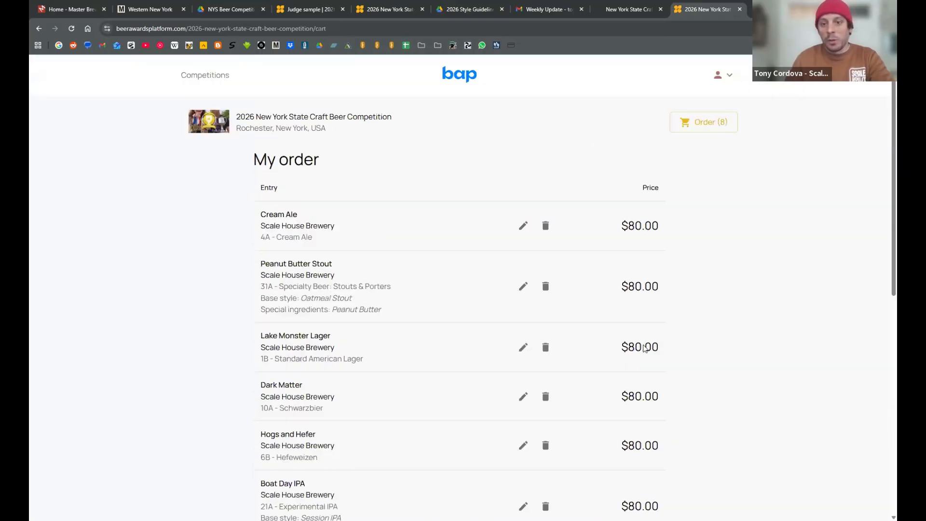
pyautogui.scroll(-5, 707, 295)
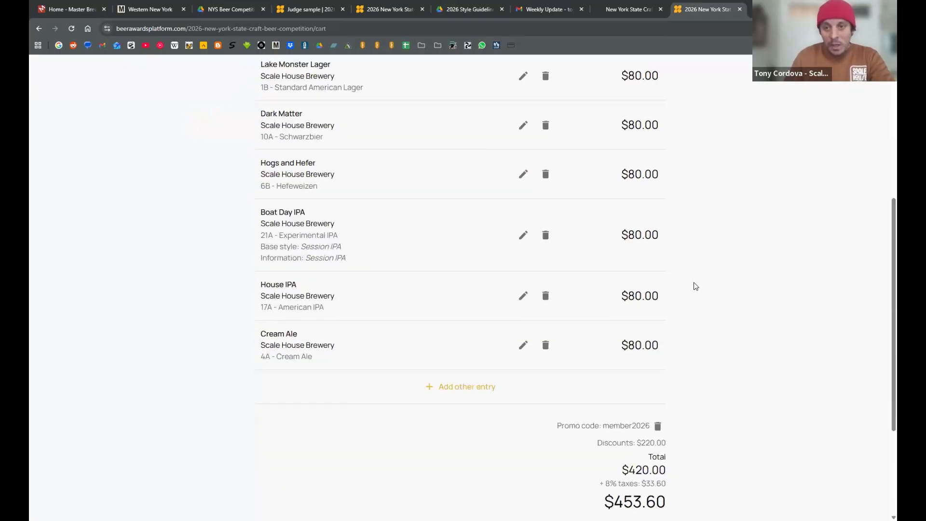
pyautogui.scroll(2, 696, 291)
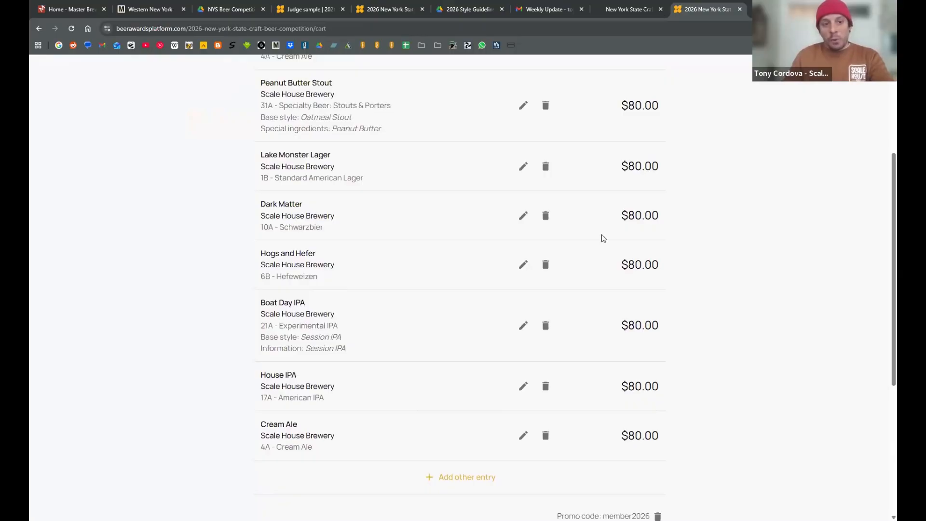
pyautogui.scroll(2, 533, 304)
pyautogui.scroll(-6, 596, 310)
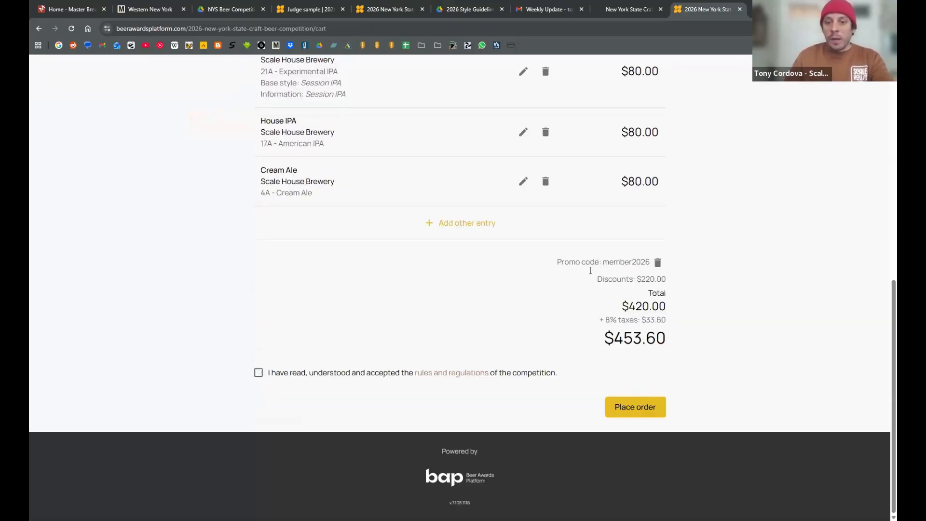
pyautogui.scroll(5, 557, 266)
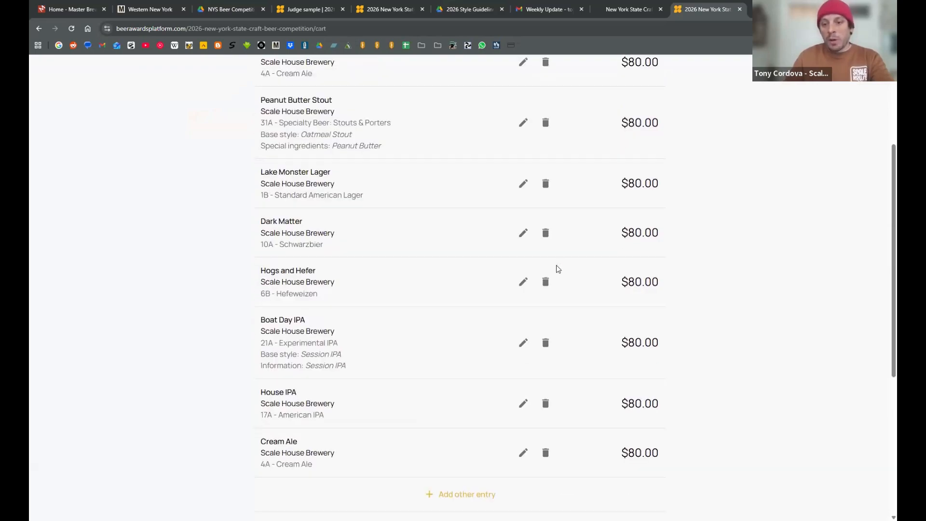
pyautogui.scroll(2, 558, 269)
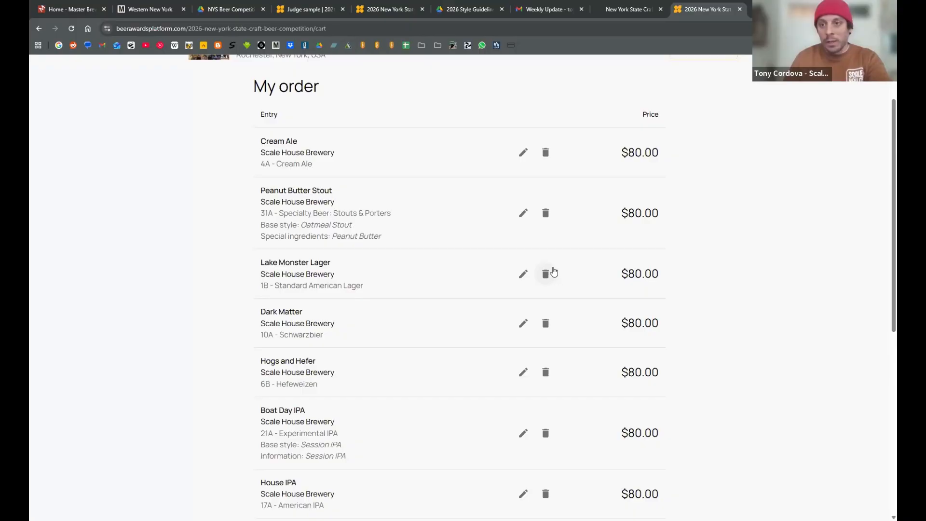
pyautogui.scroll(2, 553, 271)
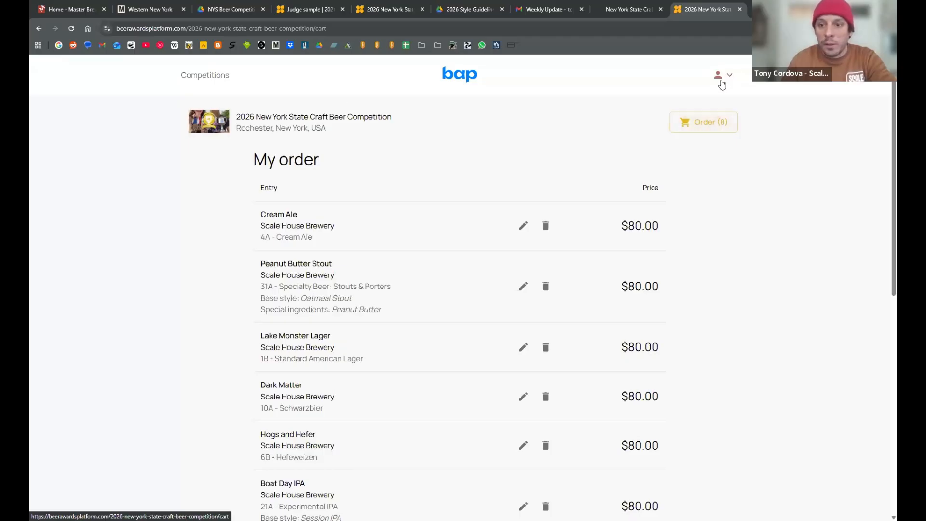
# - Return to a blank entry registration form and name the beer Cool Kviek
pyautogui.click(41, 29)
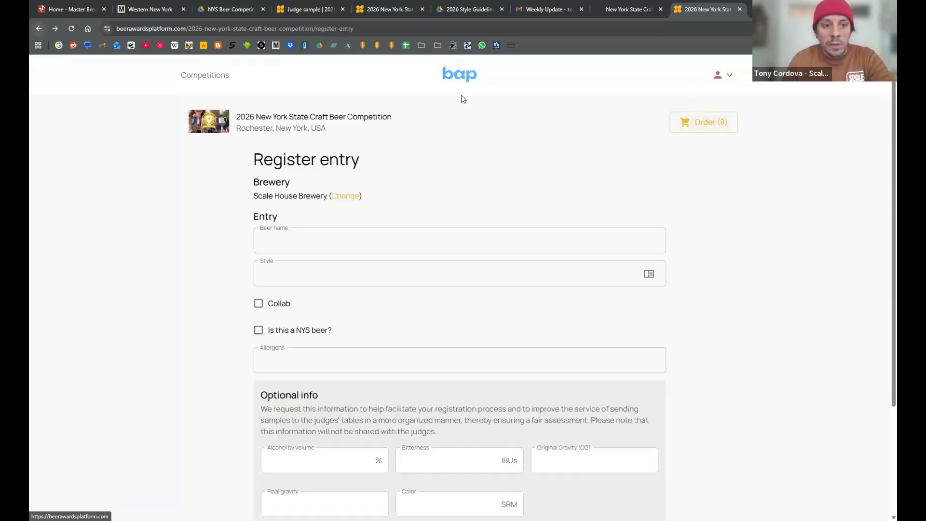
pyautogui.click(401, 235)
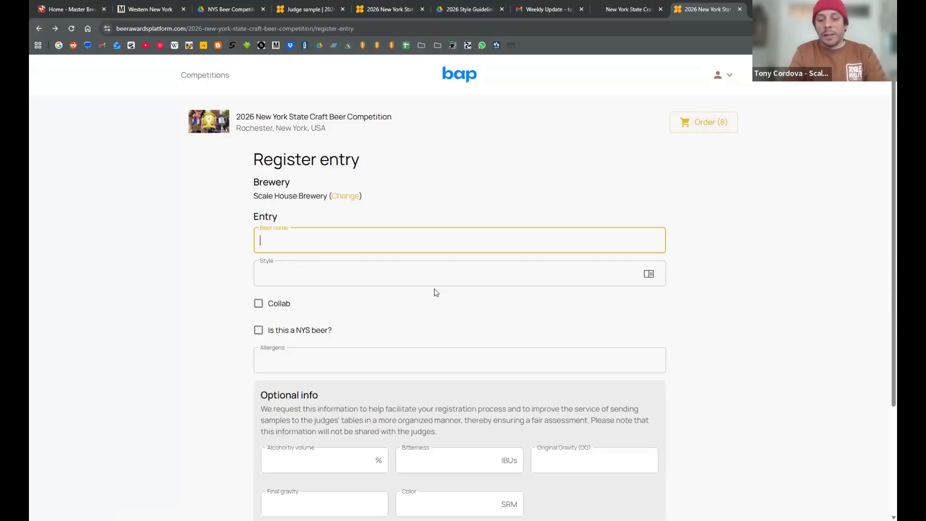
pyautogui.write('Kviek')
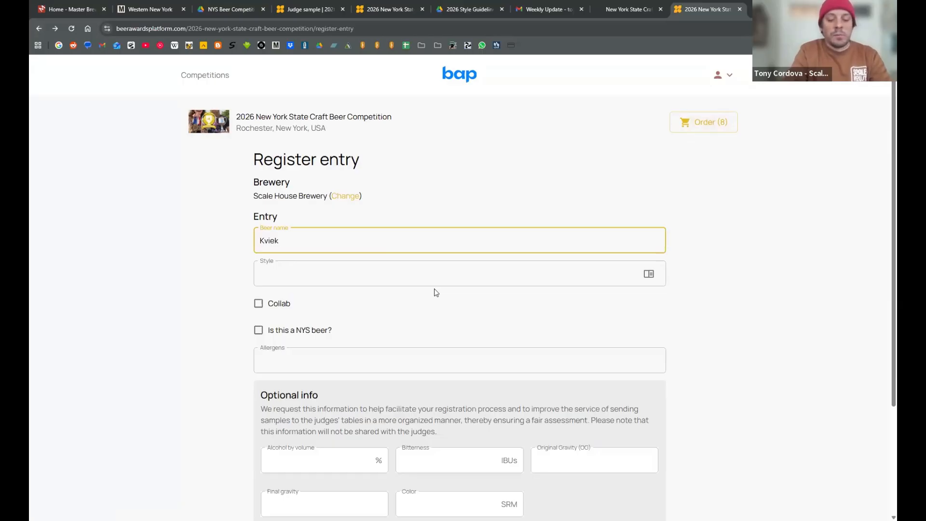
pyautogui.press('BackSpace')
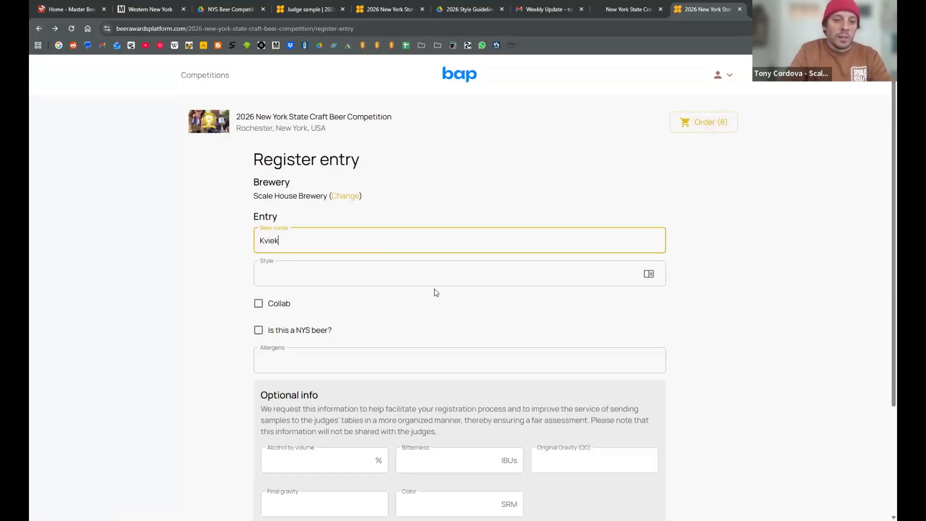
pyautogui.write('Cool')
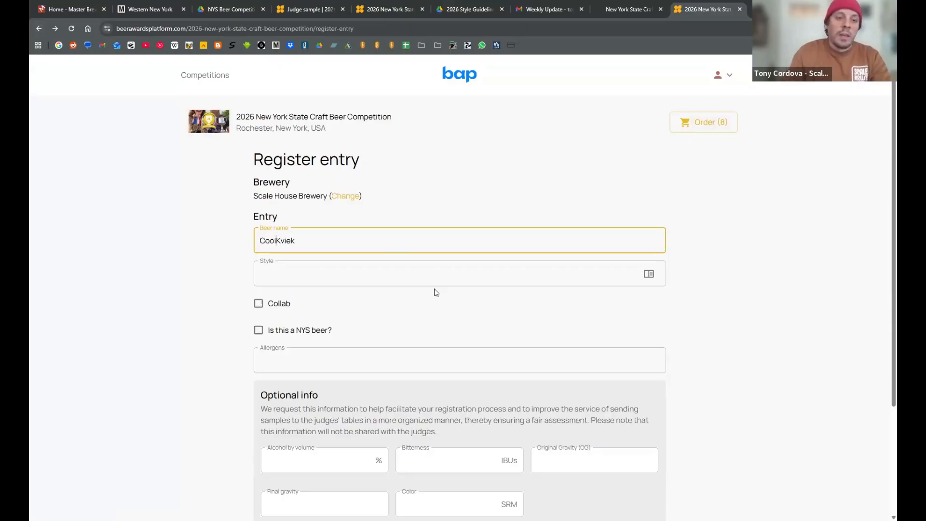
# - Find 32A Experimental among the style categories, read its full description and select it as the entry's style
pyautogui.click(452, 273)
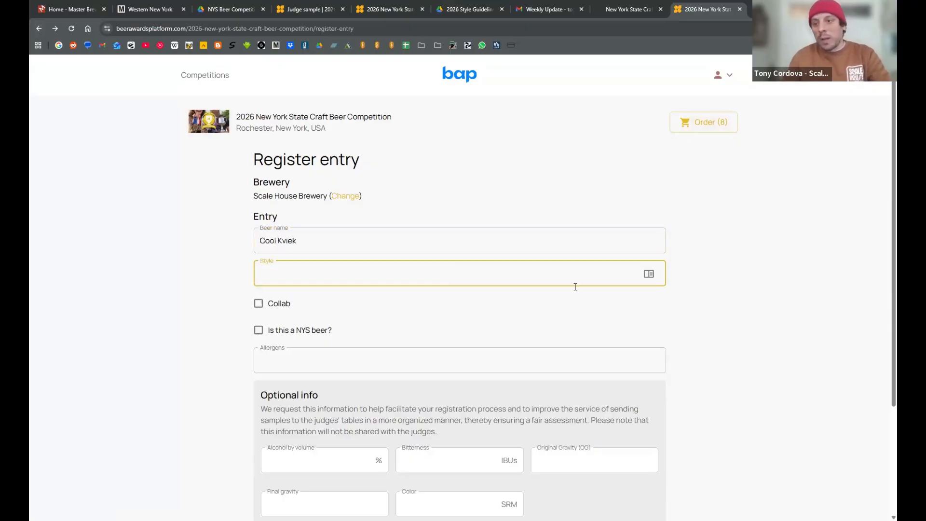
pyautogui.click(648, 274)
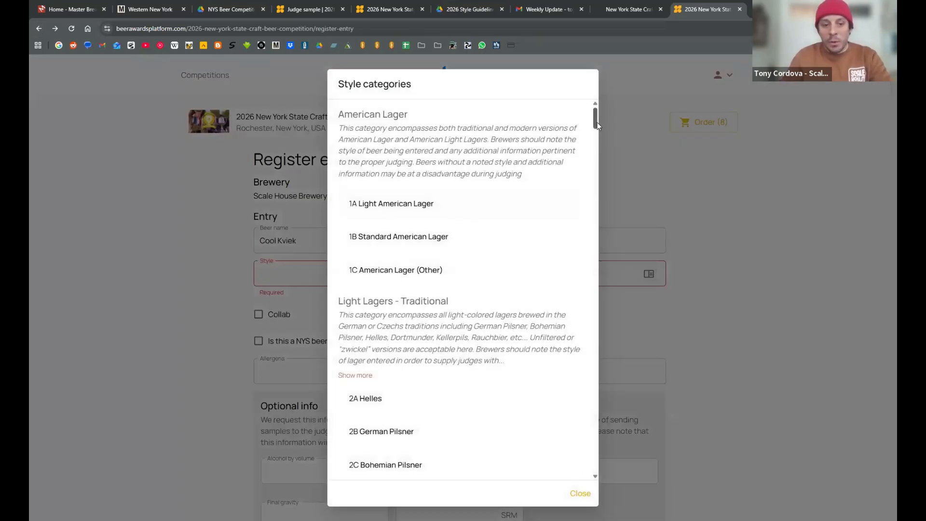
pyautogui.scroll(-20, 587, 270)
pyautogui.scroll(-20, 577, 306)
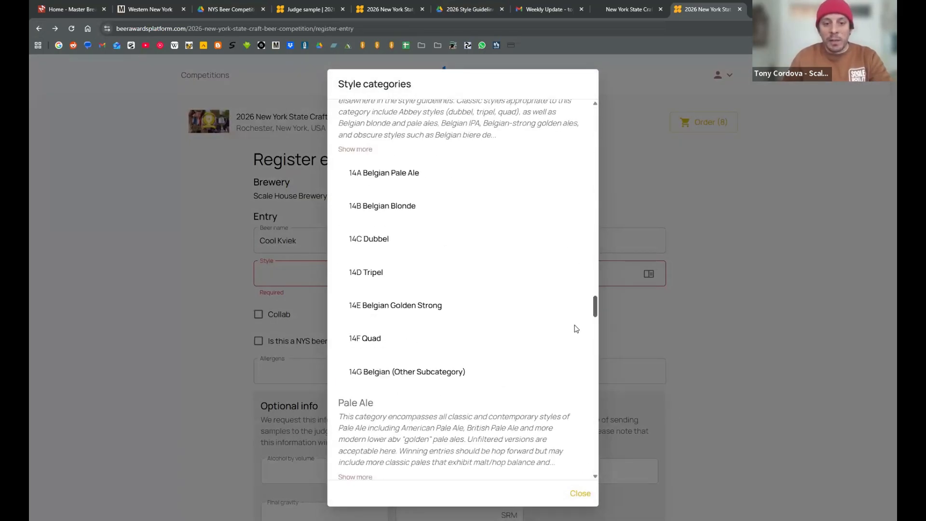
pyautogui.scroll(-15, 577, 367)
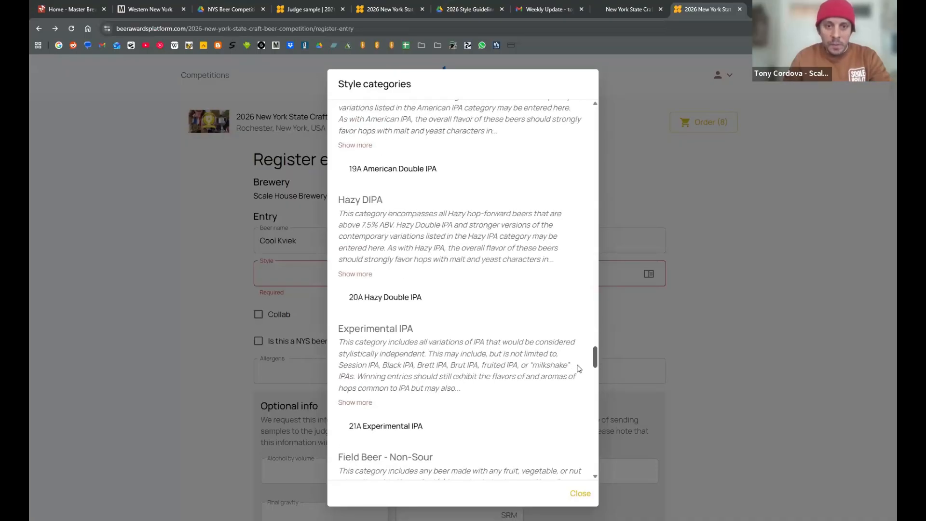
pyautogui.scroll(3, 576, 377)
pyautogui.scroll(-20, 580, 383)
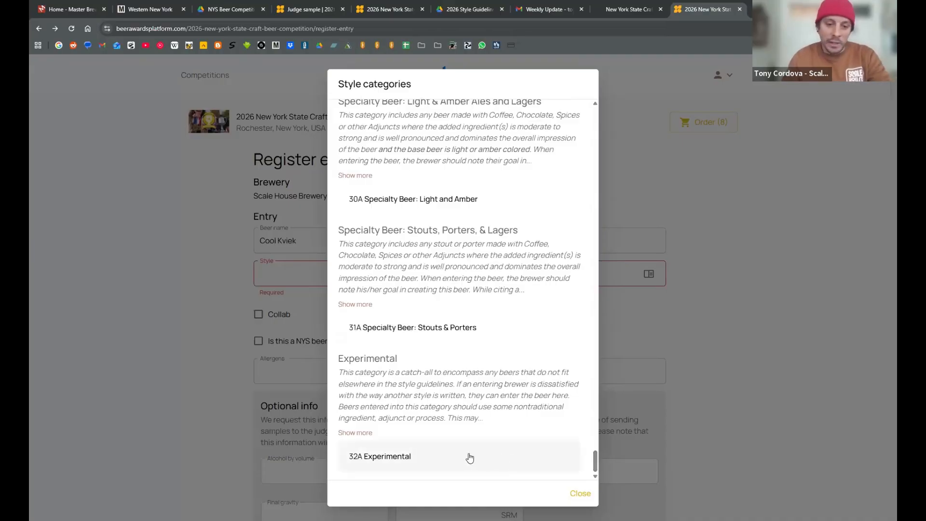
pyautogui.click(404, 457)
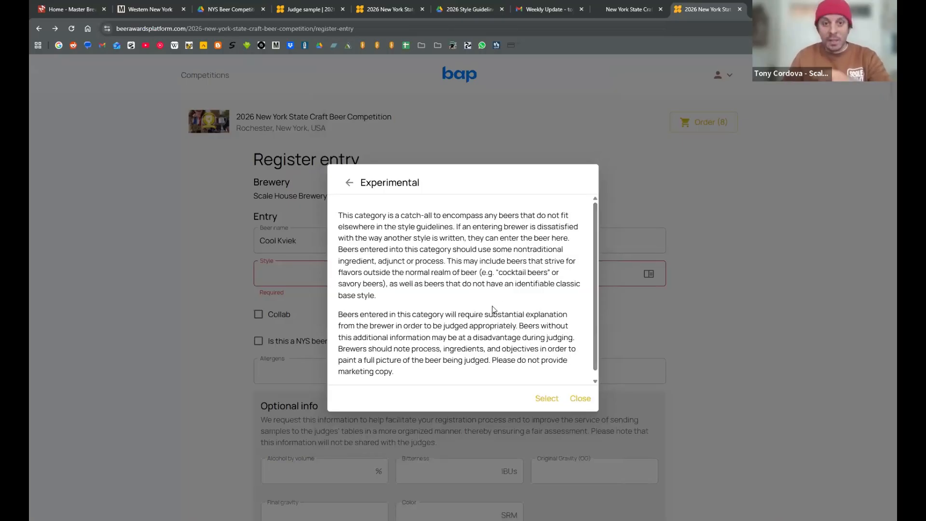
pyautogui.scroll(-1, 520, 259)
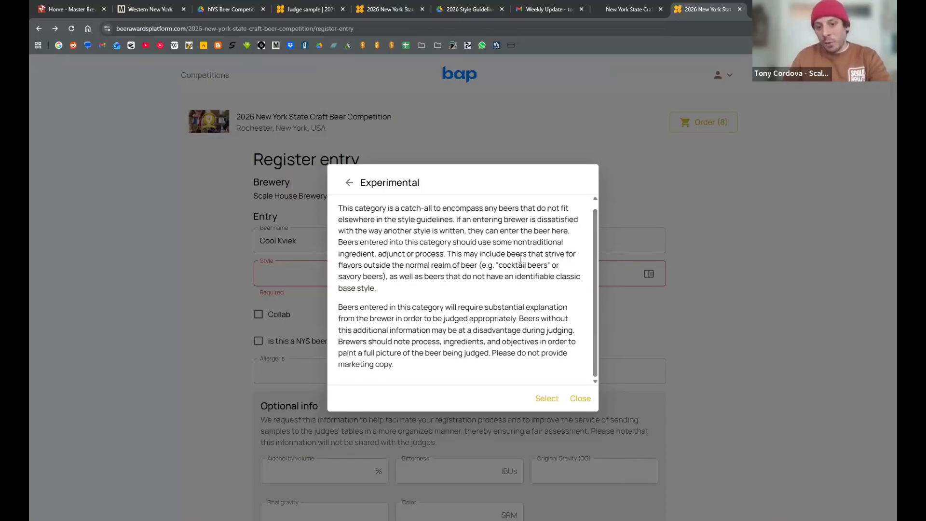
pyautogui.scroll(1, 519, 259)
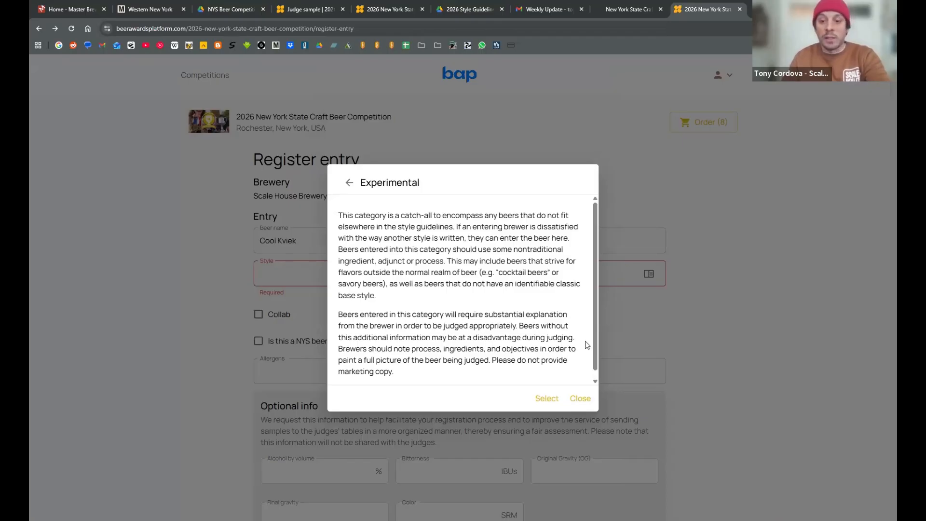
pyautogui.click(550, 399)
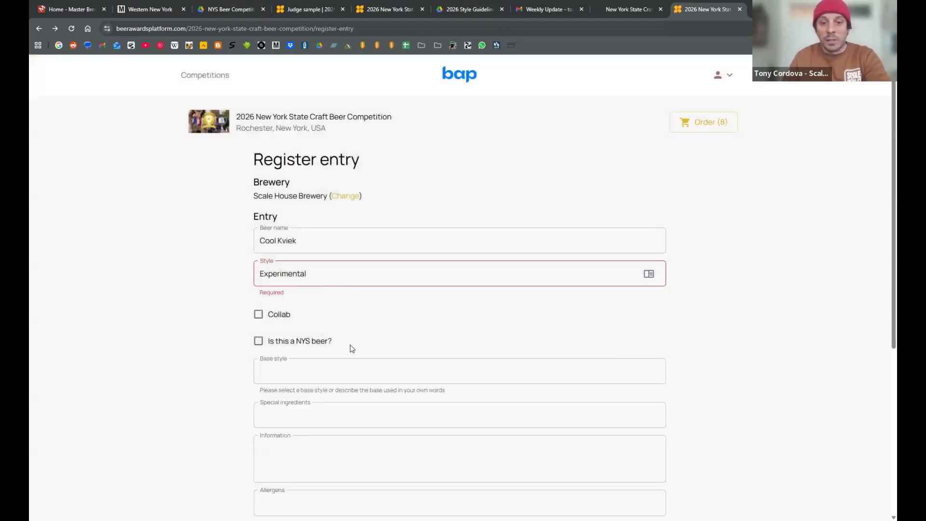
# - Mark the entry as a collab with partner Swiftwater Brewing Company and as a NYS beer
pyautogui.click(259, 314)
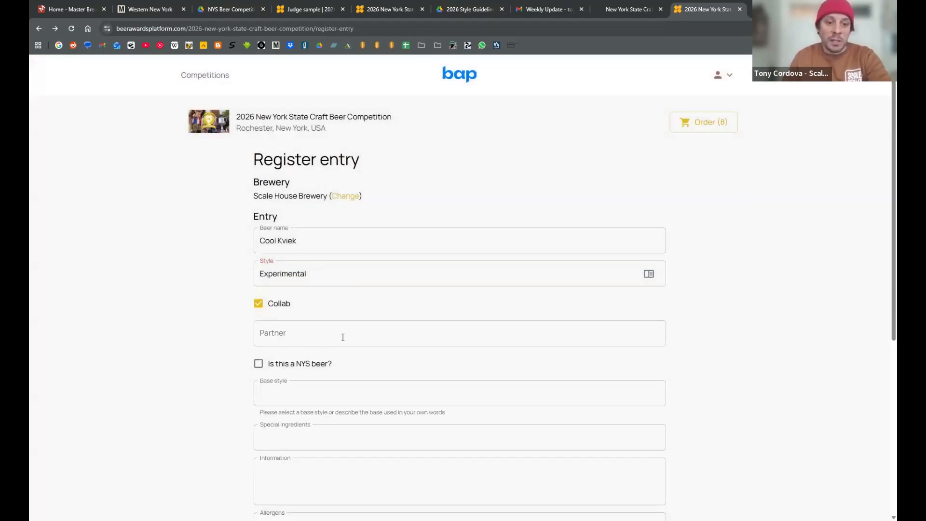
pyautogui.click(343, 337)
pyautogui.write('Swiftw')
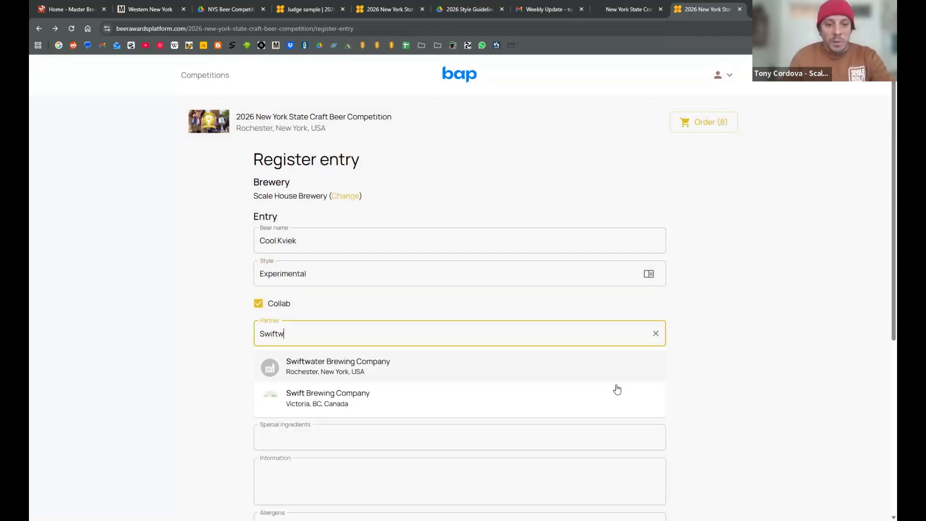
pyautogui.click(454, 368)
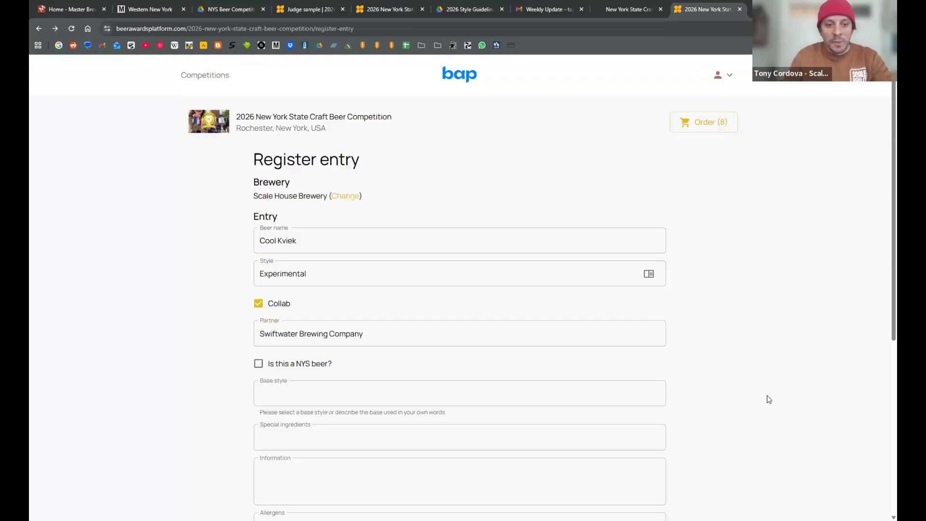
pyautogui.scroll(-2, 627, 386)
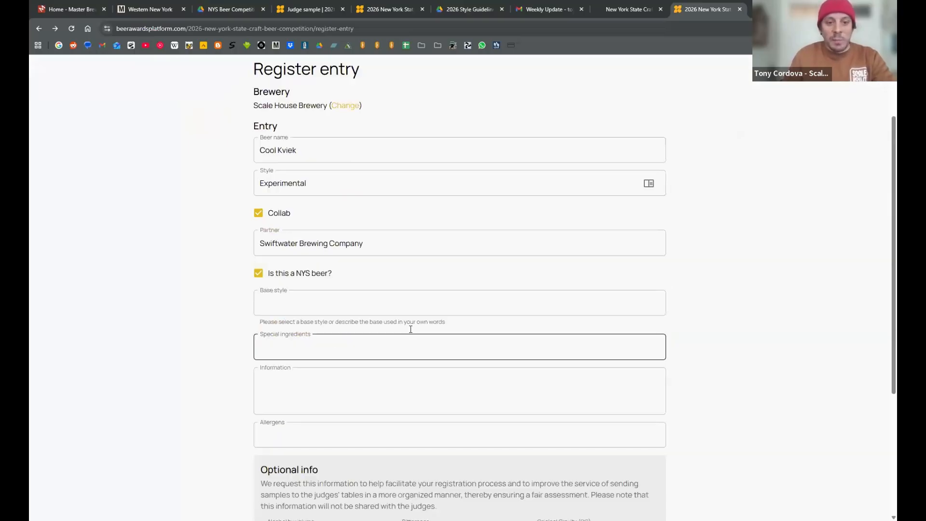
# - Enter Kviek as the entry's base style, leaving the special ingredients empty
pyautogui.click(387, 302)
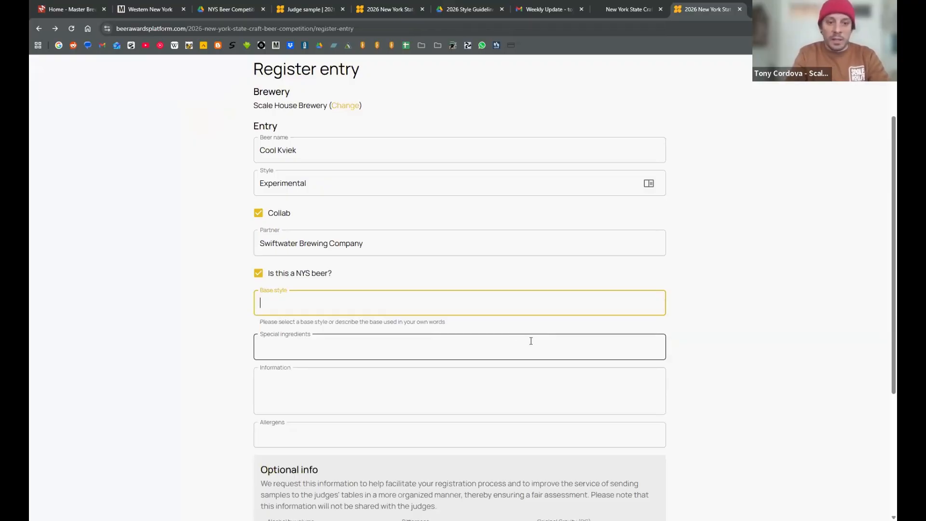
pyautogui.write('Kviek')
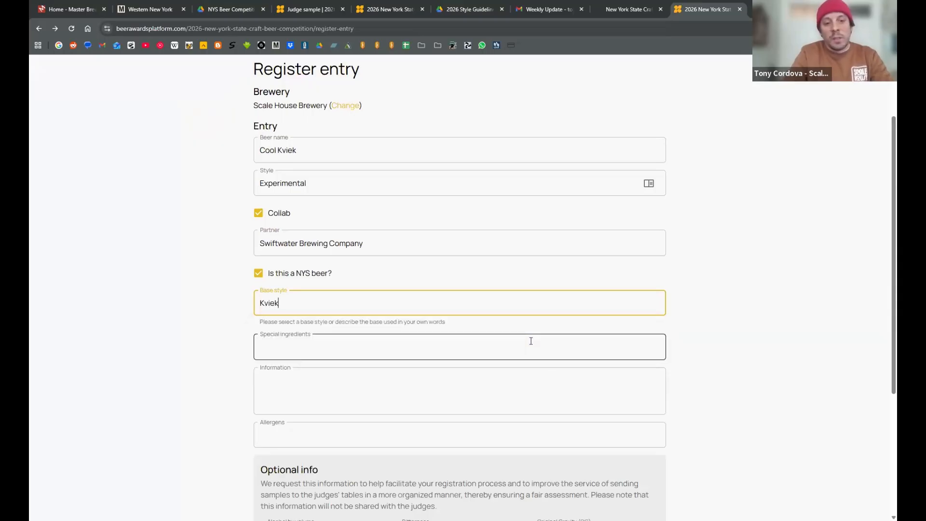
pyautogui.scroll(-1, 532, 344)
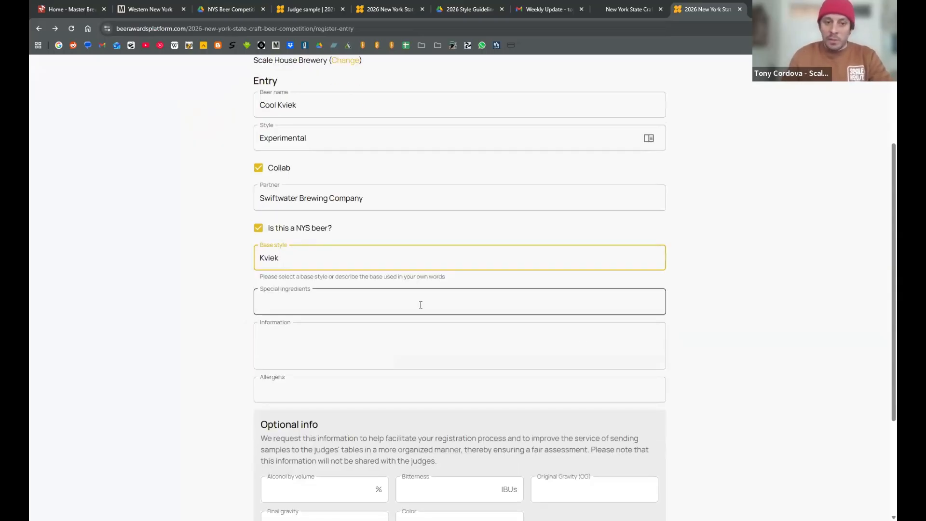
pyautogui.click(424, 303)
pyautogui.click(396, 266)
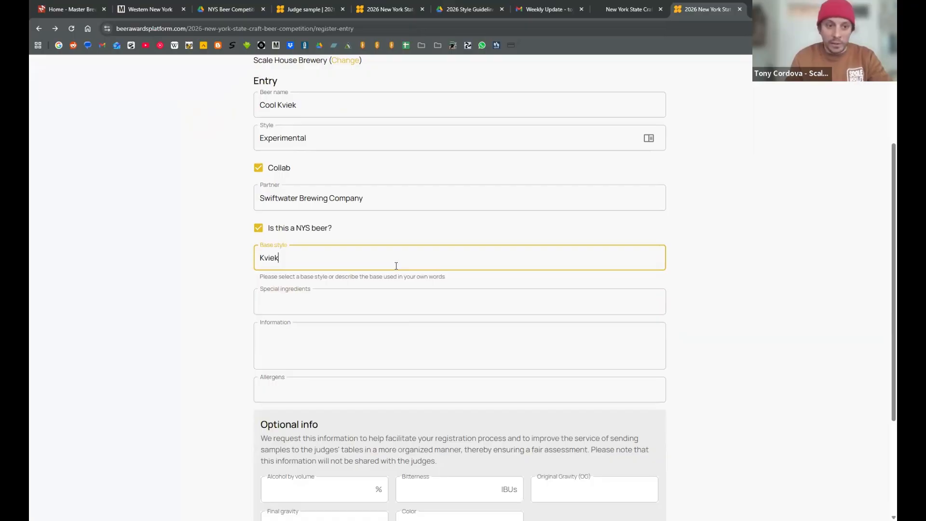
# - Enter "Cocoa nibs, peppercorn, salsa" as the entry's special ingredients
pyautogui.press('Tab')
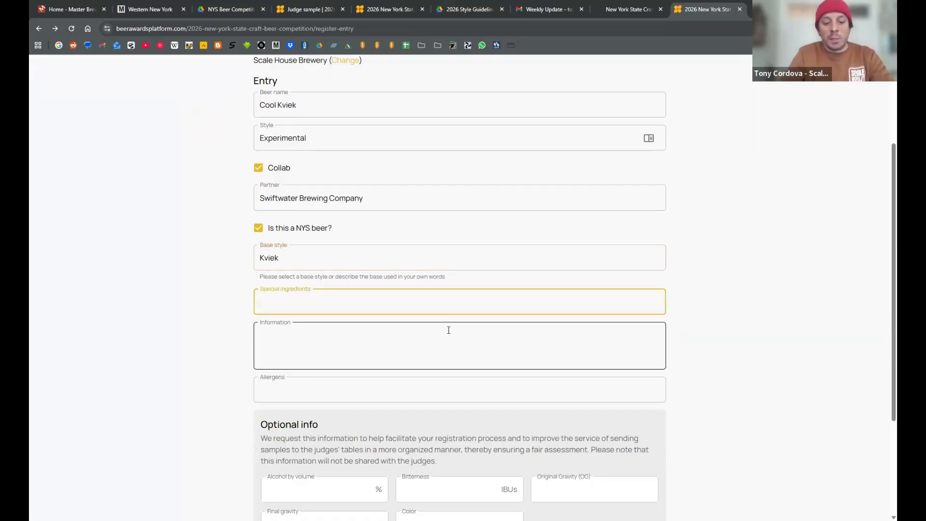
pyautogui.write('Cocoa nibs')
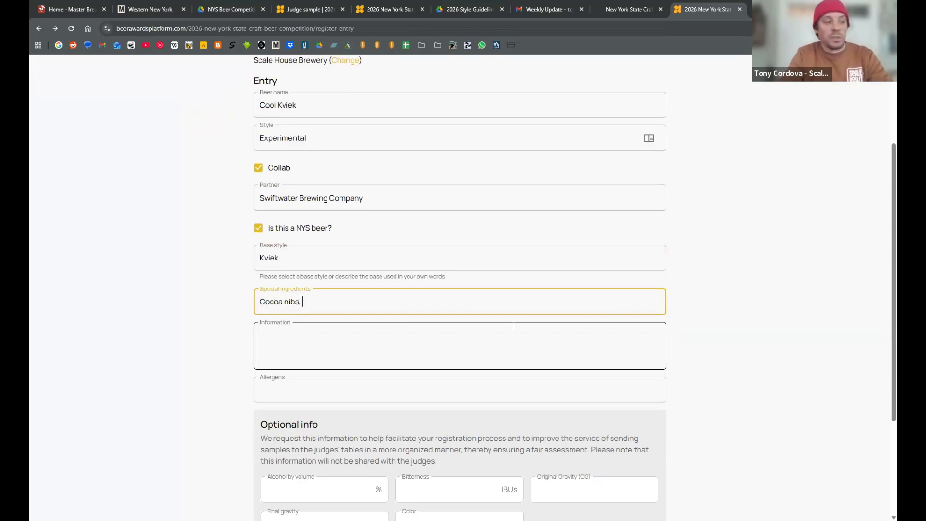
pyautogui.write(', p')
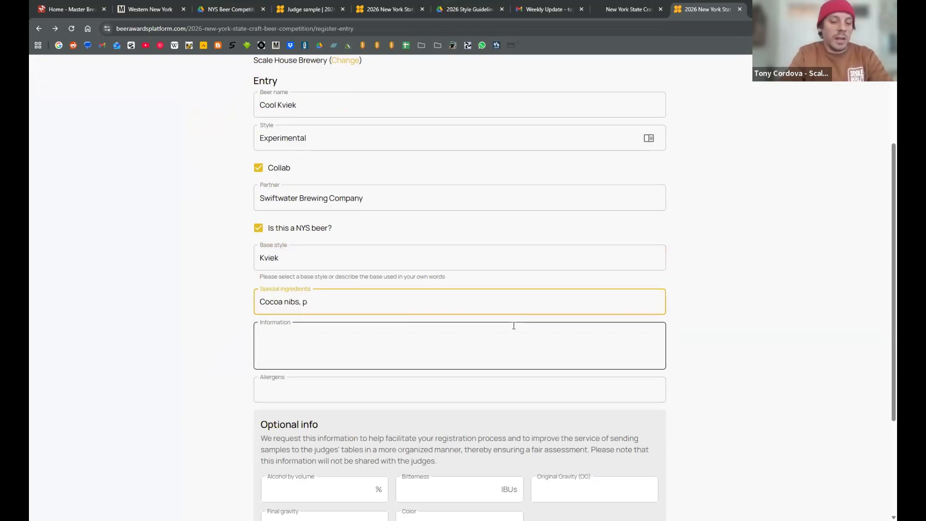
pyautogui.write('epper')
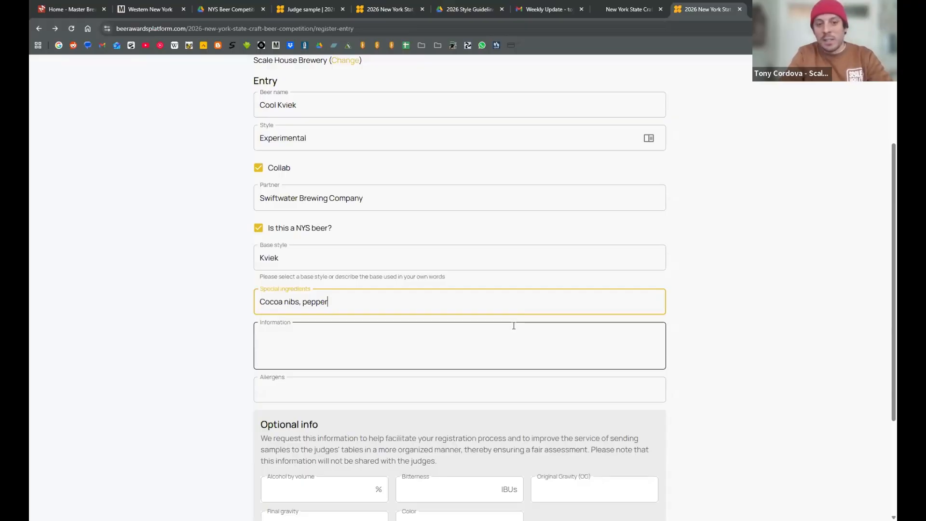
pyautogui.write('corn, ')
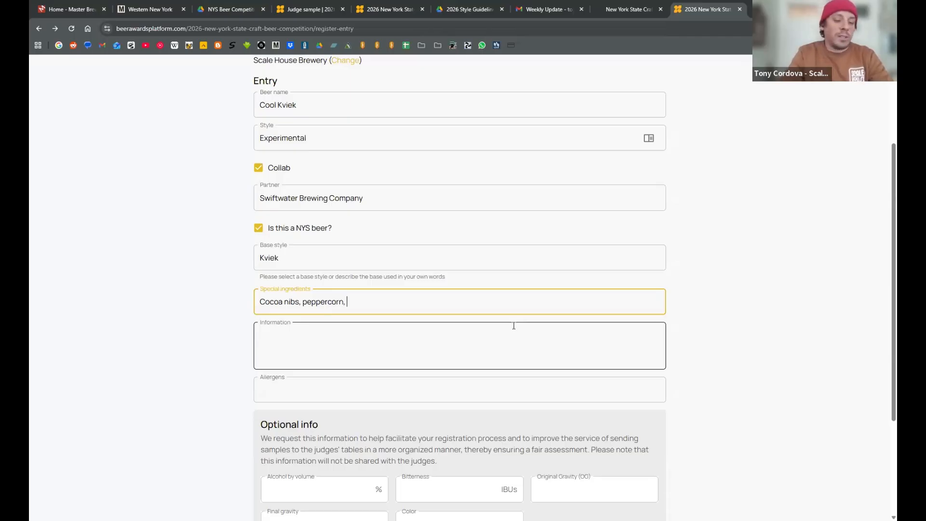
pyautogui.write('salsa')
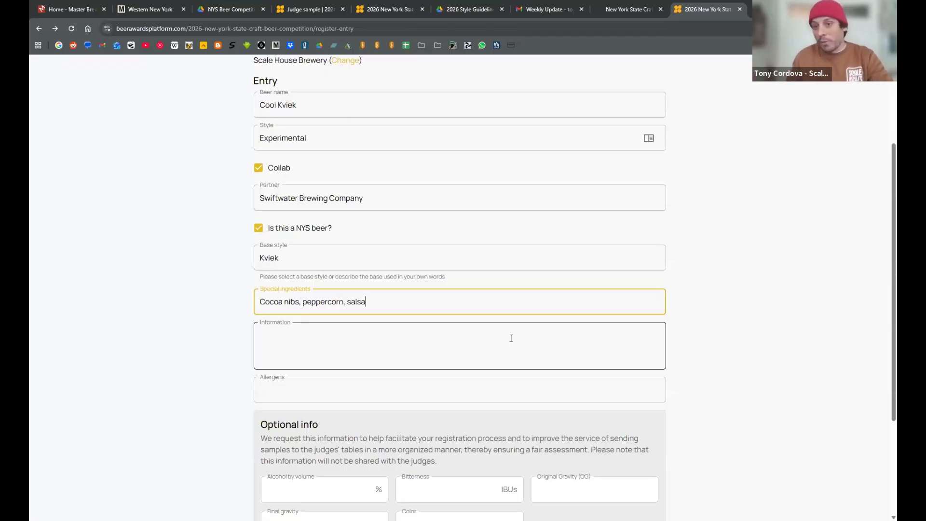
# - Fill in the entry's information with "Kviek yeast, session ale with cocoa nibs, white peppercorn, and spicy salsa added in secondary."
pyautogui.click(510, 338)
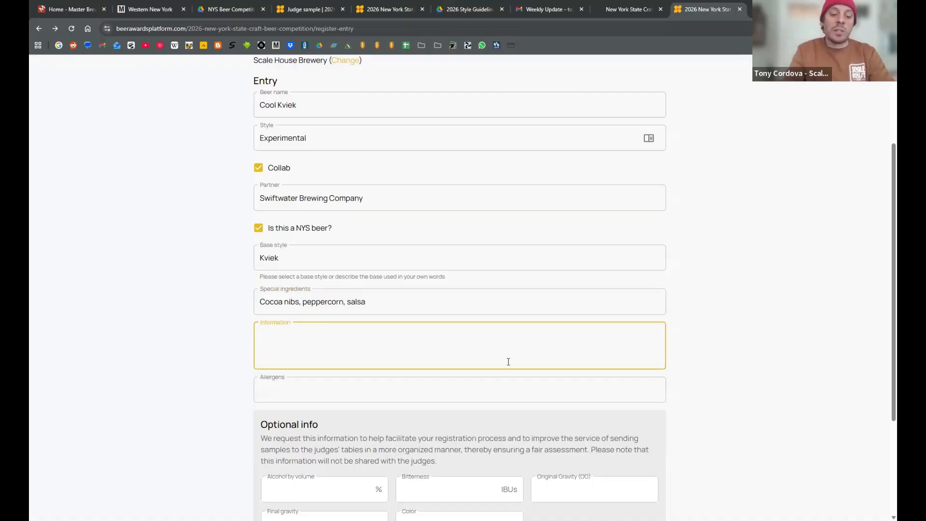
pyautogui.write('We')
pyautogui.press('BackSpace')
pyautogui.press('BackSpace')
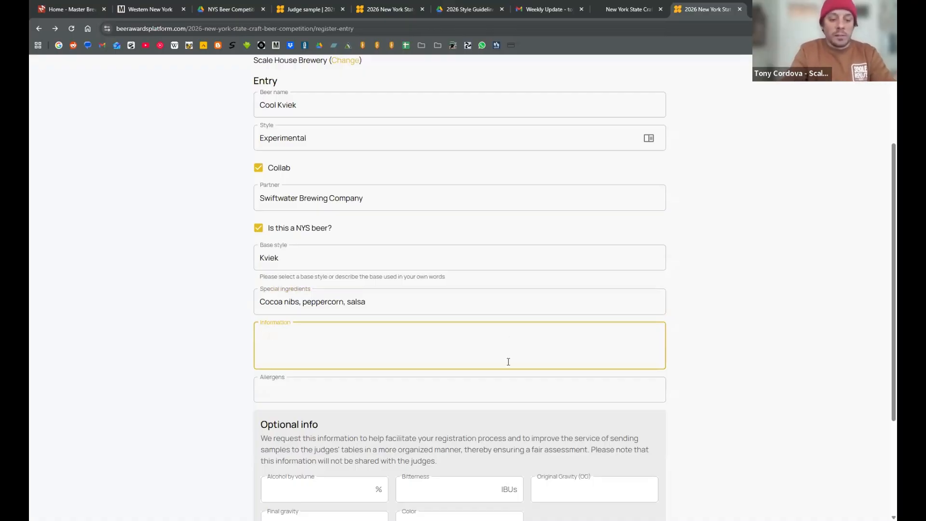
pyautogui.write('Kiie')
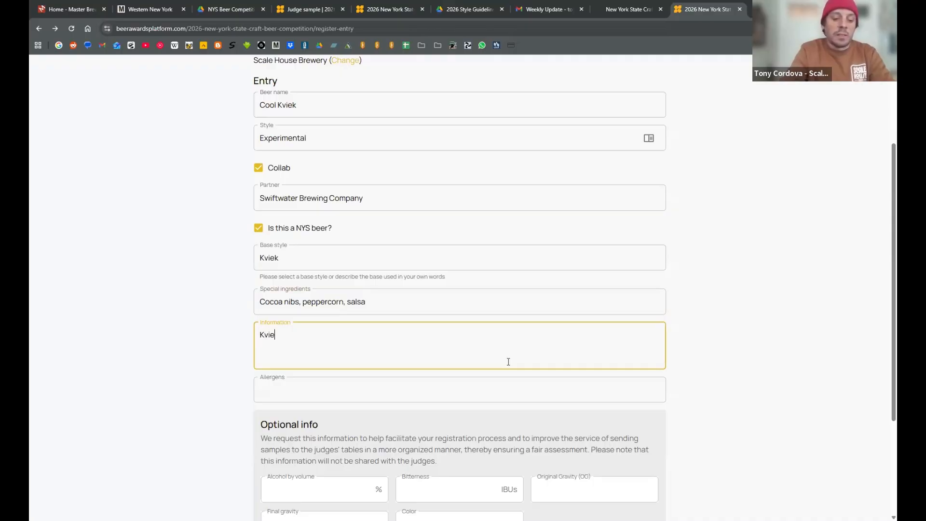
pyautogui.write('k styl')
pyautogui.press('BackSpace')
pyautogui.press('BackSpace')
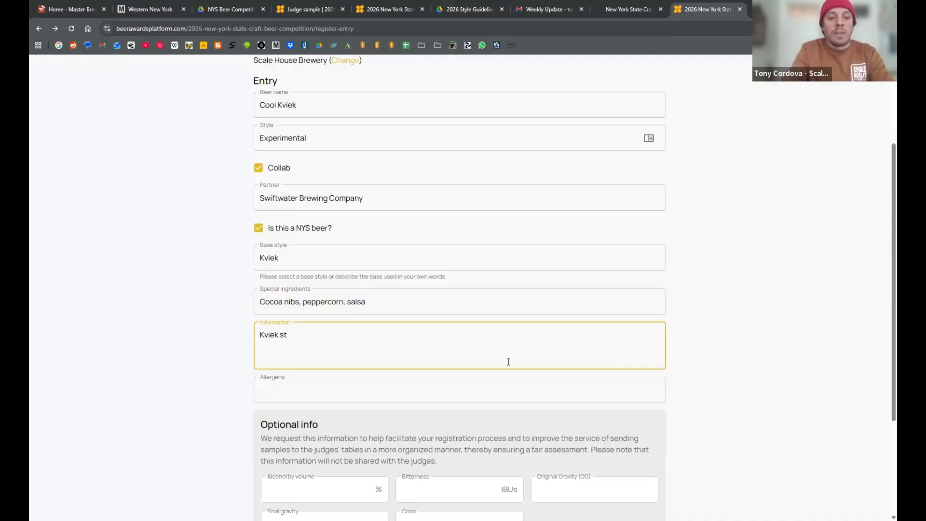
pyautogui.write('yeast')
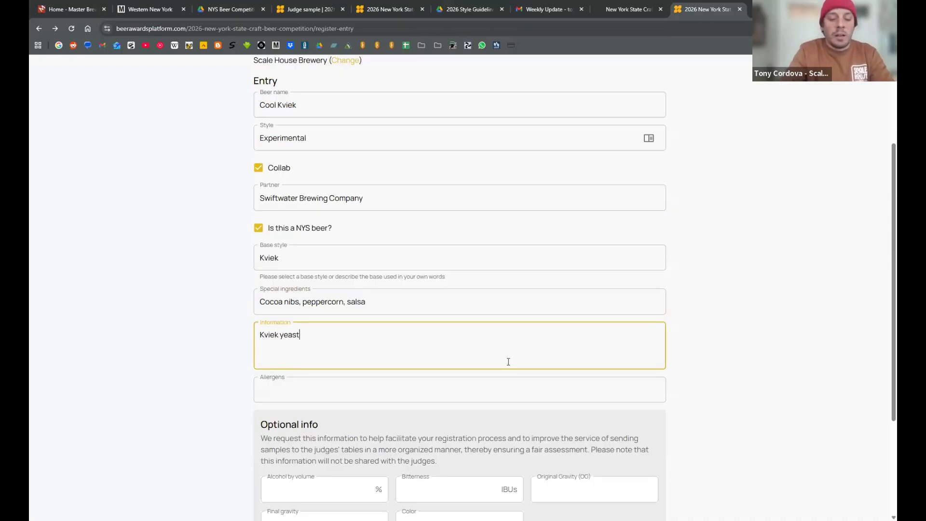
pyautogui.write(', lo')
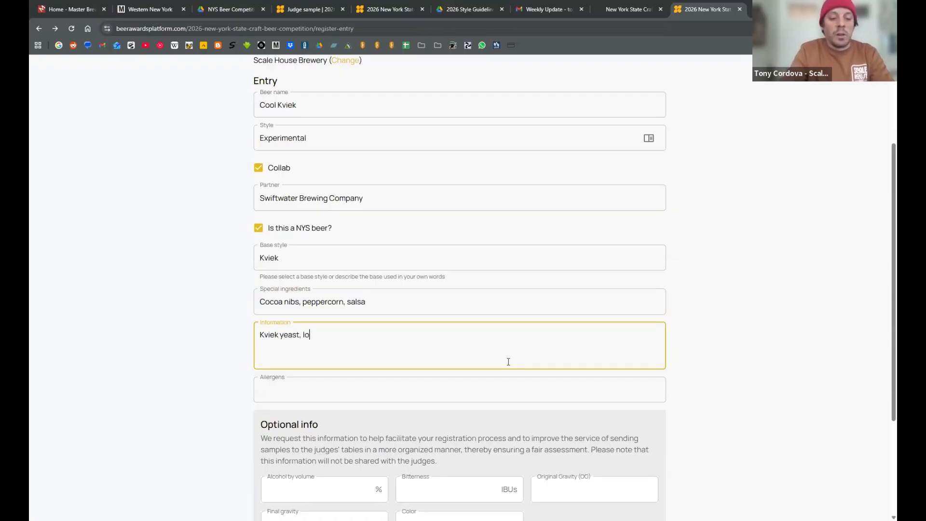
pyautogui.press('BackSpace')
pyautogui.press('BackSpace')
pyautogui.write('session')
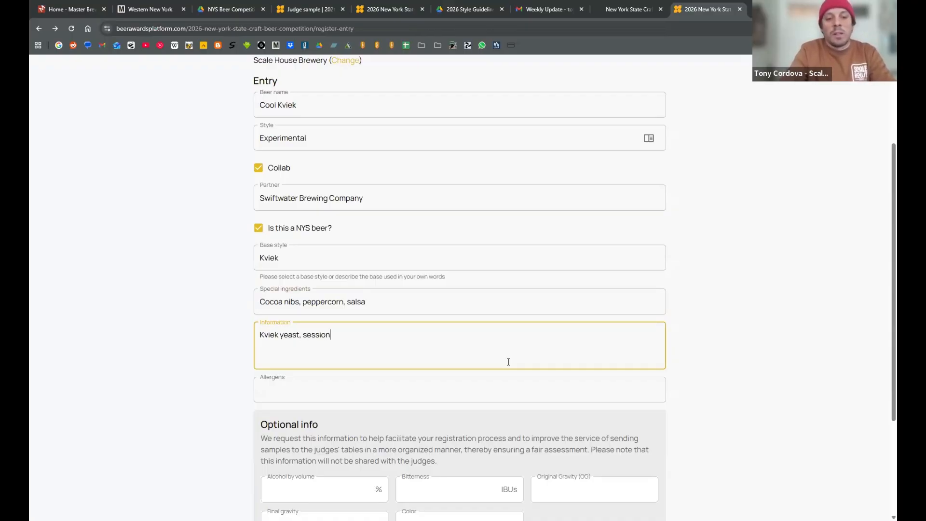
pyautogui.write(' ale, ')
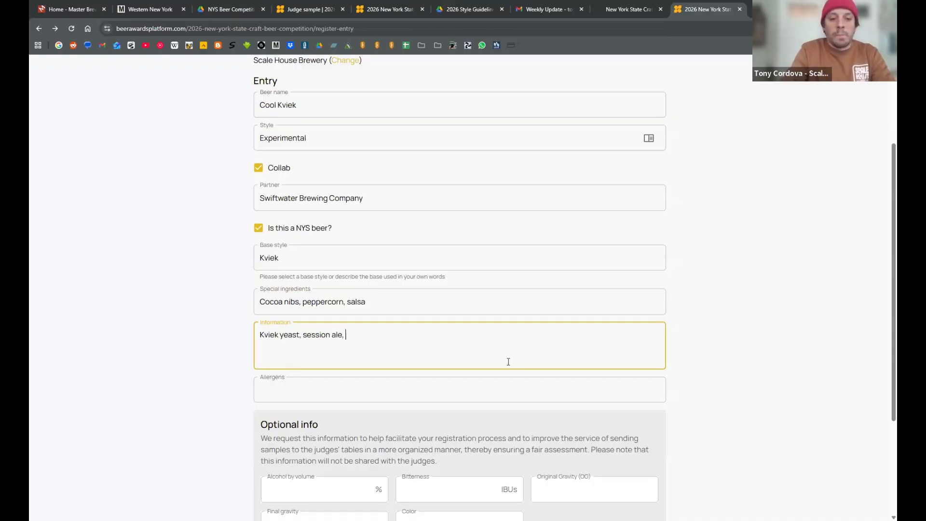
pyautogui.press('BackSpace')
pyautogui.press('BackSpace')
pyautogui.write(' with cocoa')
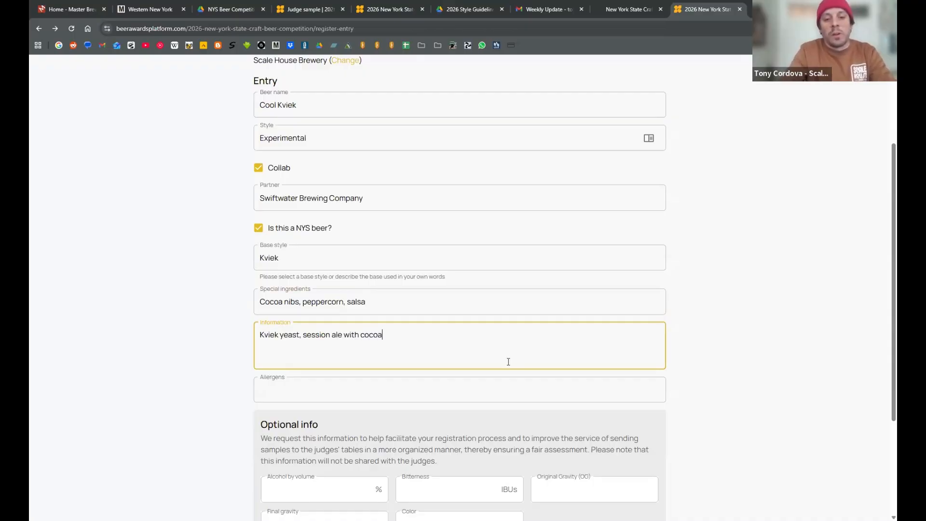
pyautogui.write(' nu')
pyautogui.press('BackSpace')
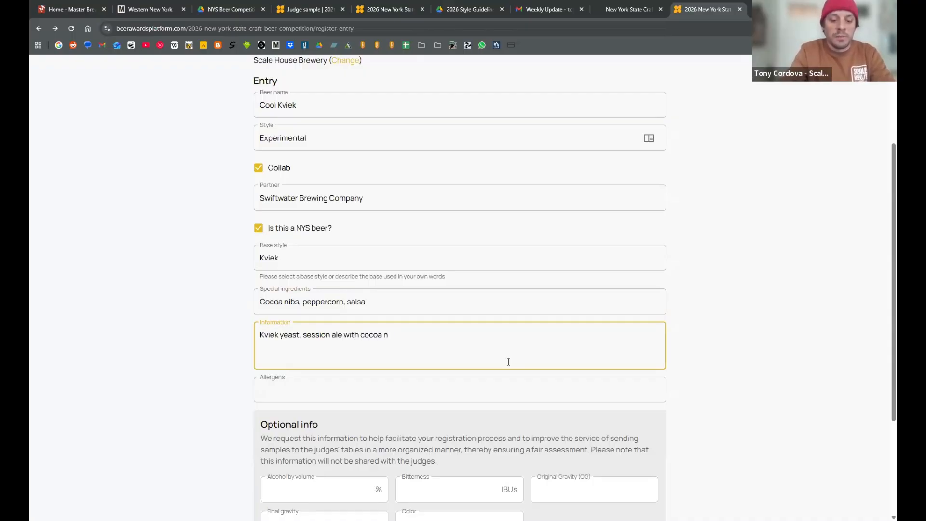
pyautogui.write('ibs, ')
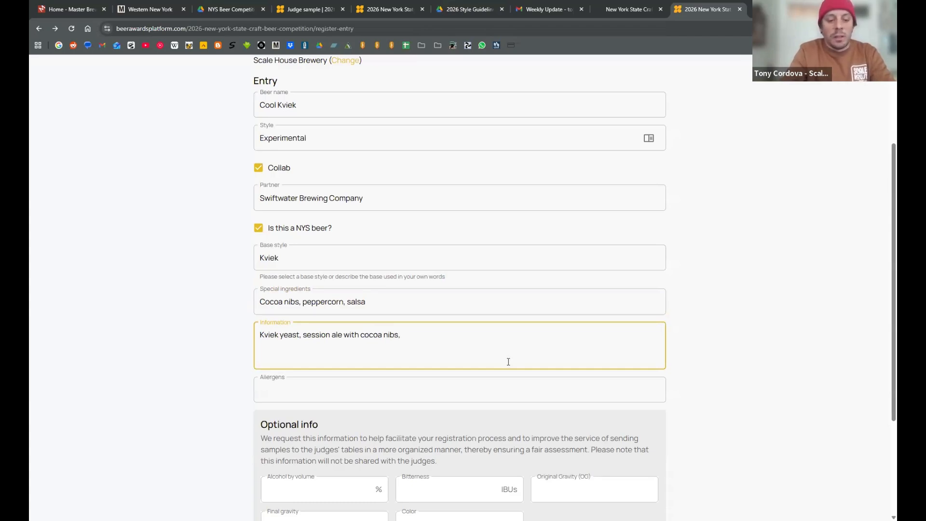
pyautogui.write('whol')
pyautogui.press('BackSpace')
pyautogui.press('BackSpace')
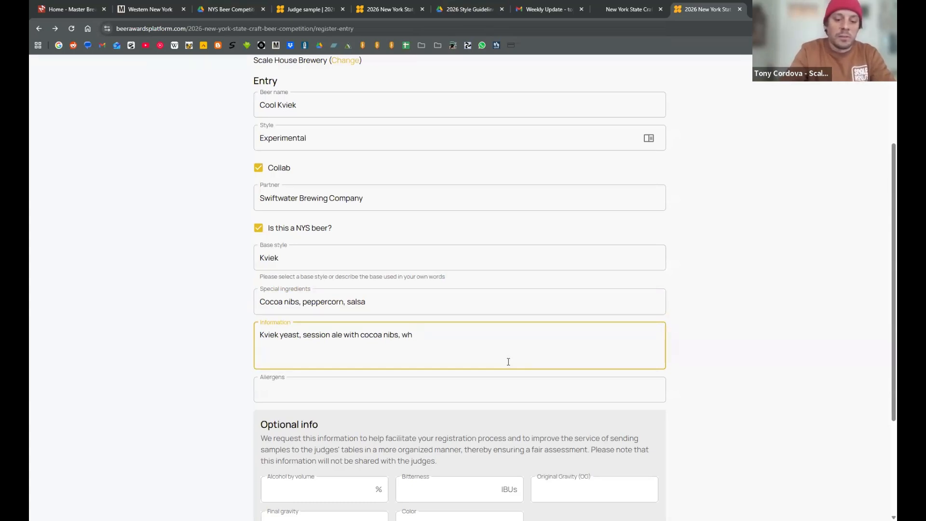
pyautogui.write('ite pepperco')
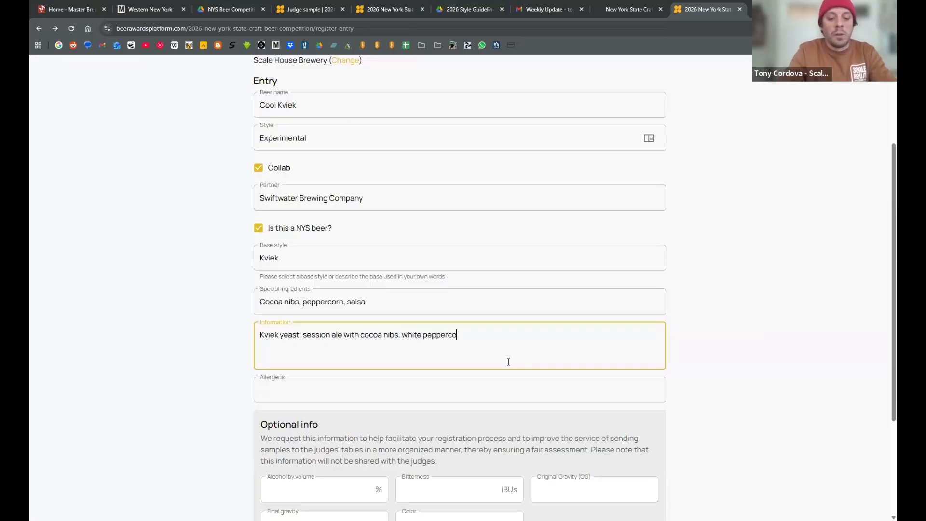
pyautogui.write('rn , and')
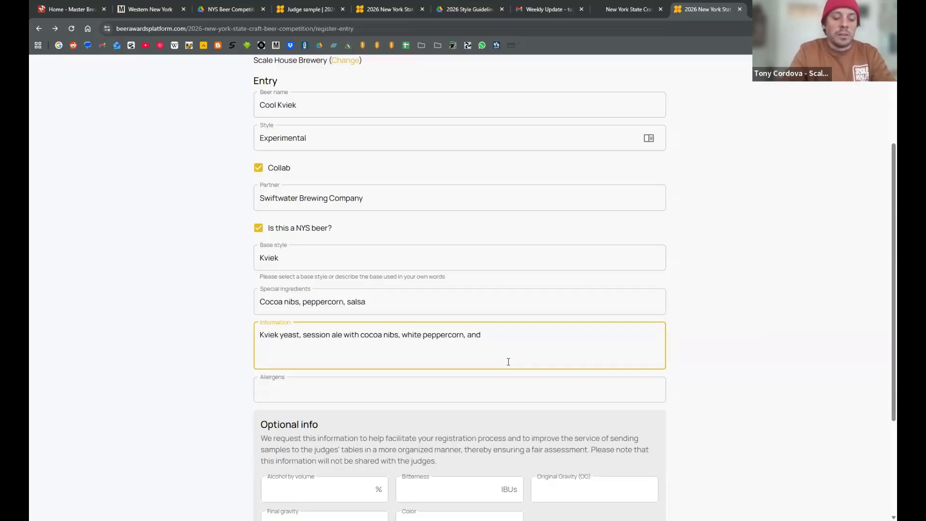
pyautogui.write(' spi')
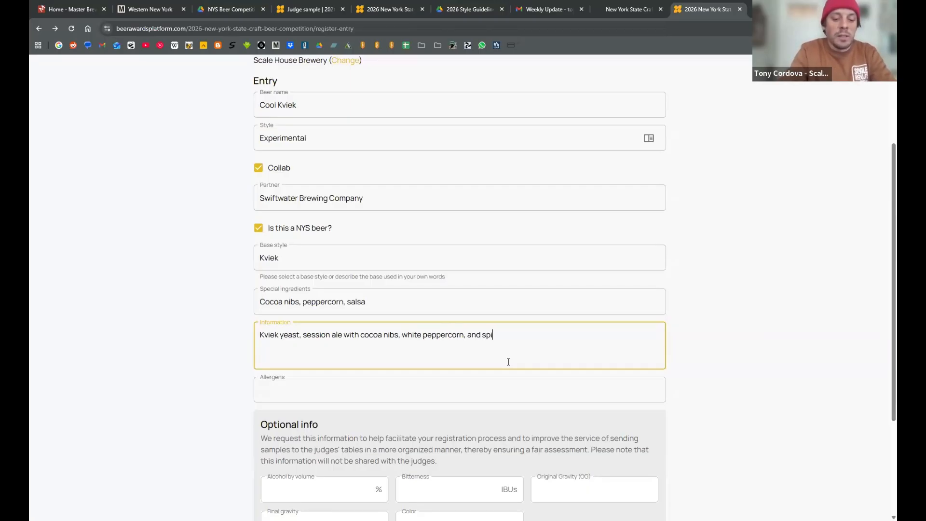
pyautogui.write('cy salsa')
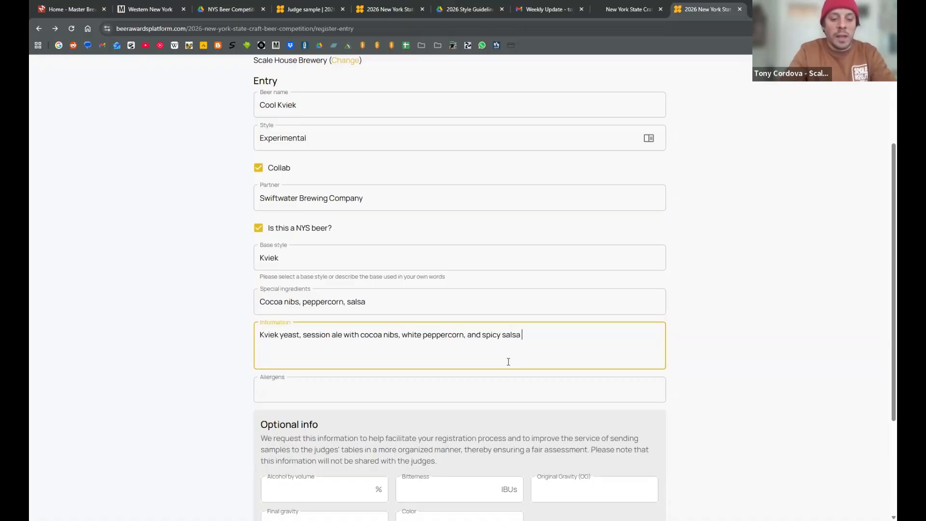
pyautogui.write(' added in d')
pyautogui.press('BackSpace')
pyautogui.press('BackSpace')
pyautogui.write('se')
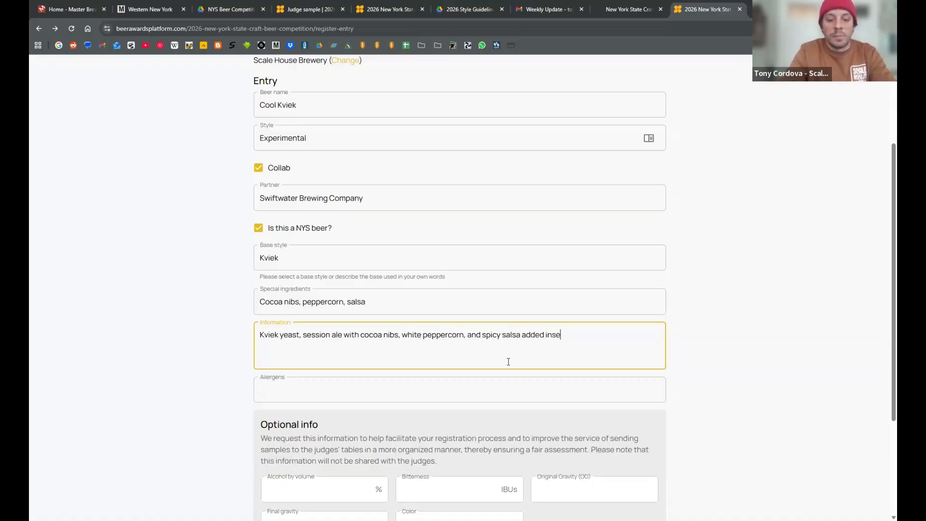
pyautogui.press('BackSpace')
pyautogui.press('BackSpace')
pyautogui.write('secon')
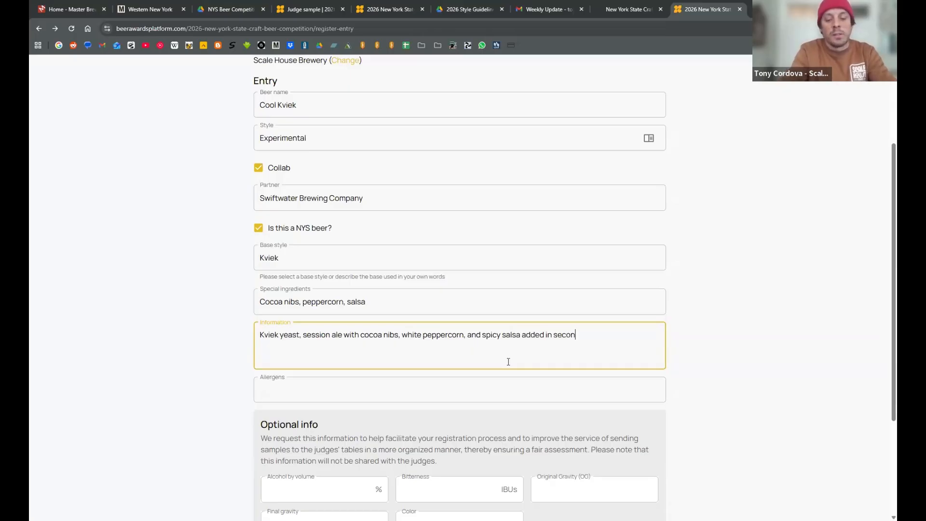
pyautogui.write('dary.')
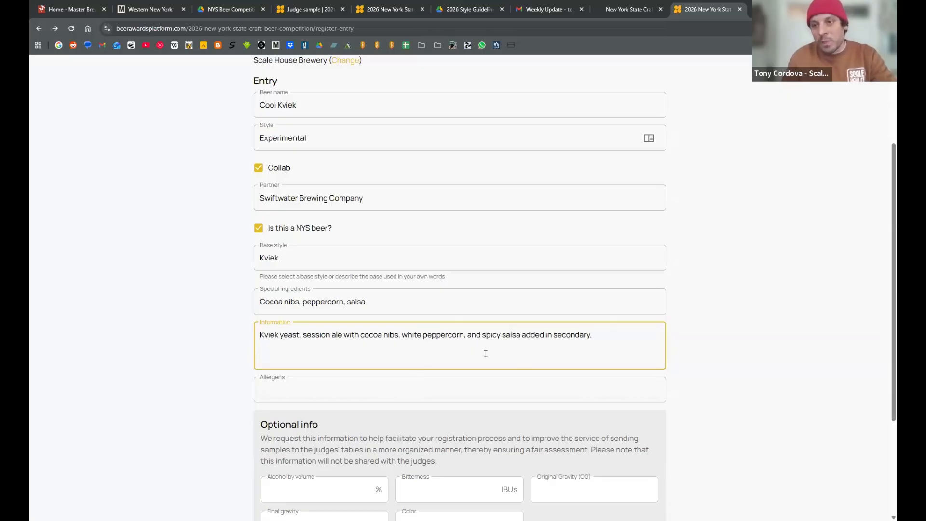
# - Leave the allergens empty, set the optional alcohol by volume to 9% and add the entry to the order
pyautogui.click(495, 390)
pyautogui.click(694, 382)
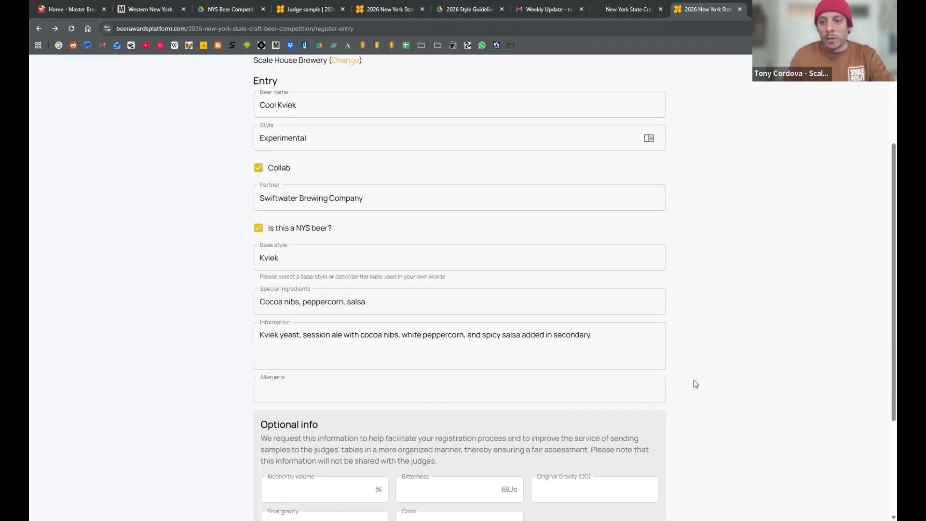
pyautogui.scroll(-3, 694, 383)
pyautogui.scroll(4, 694, 384)
pyautogui.scroll(-3, 689, 388)
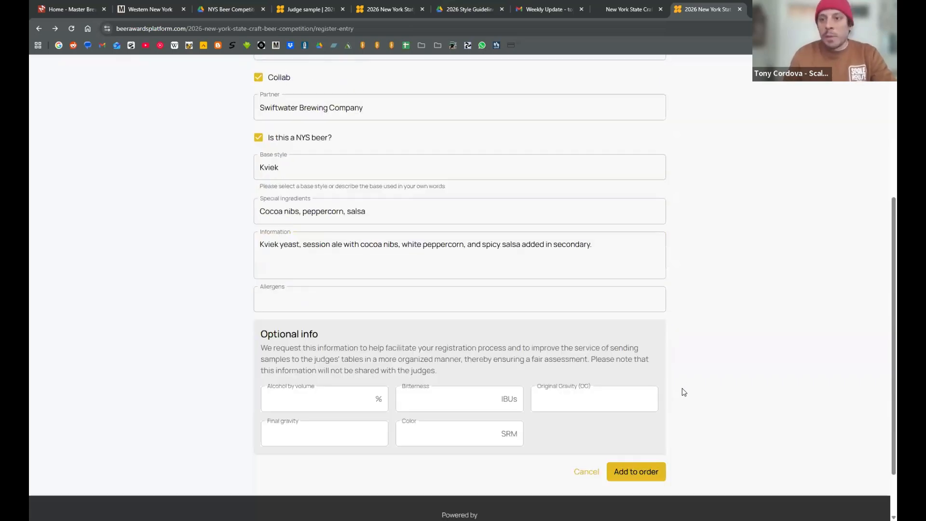
pyautogui.click(326, 401)
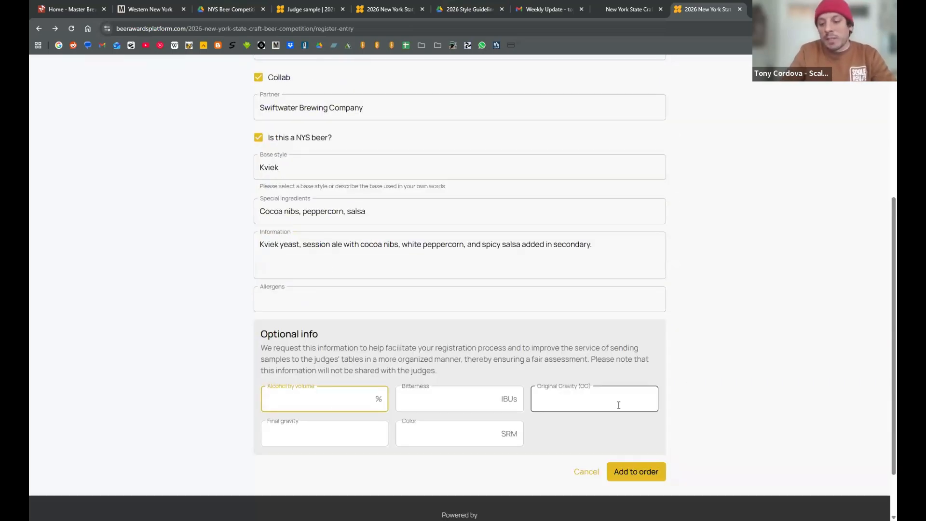
pyautogui.write('9')
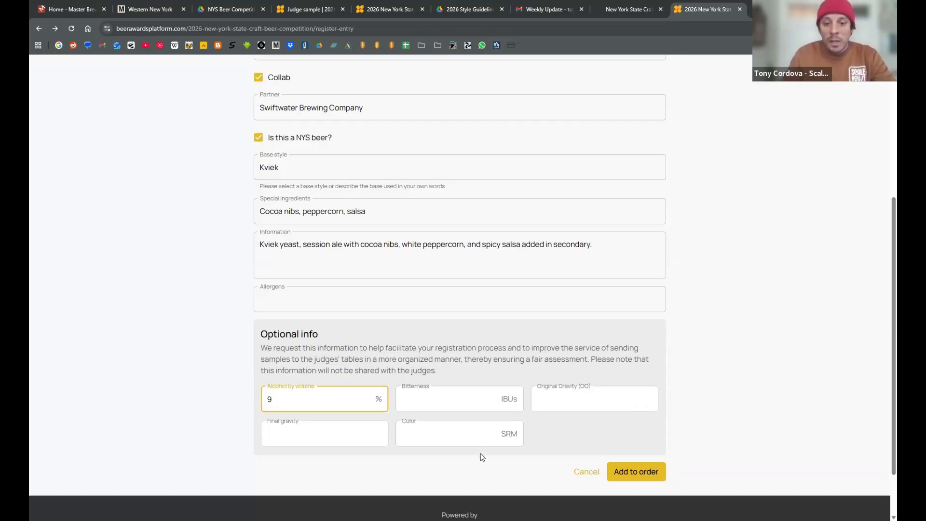
pyautogui.click(630, 471)
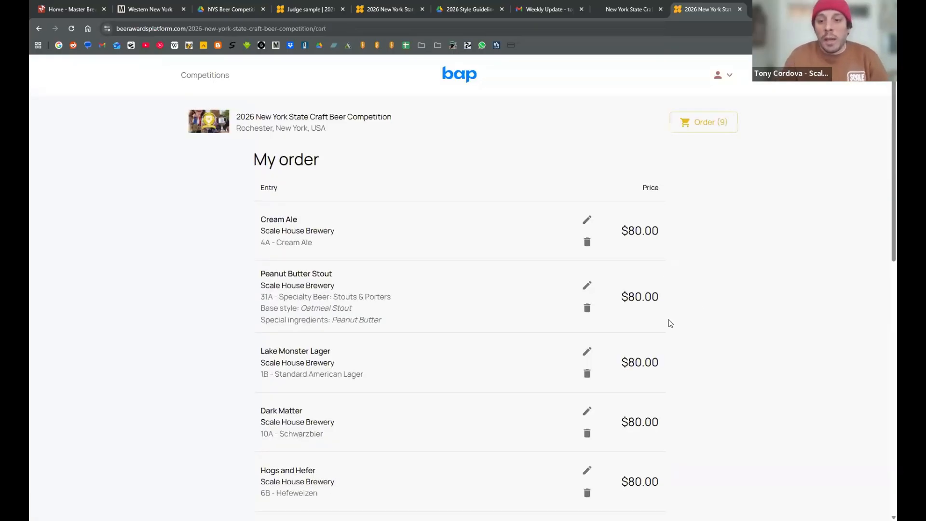
# - Check the entries in the order, then accept the competition's rules and regulations and place the order
pyautogui.scroll(-3, 539, 377)
pyautogui.scroll(-2, 381, 408)
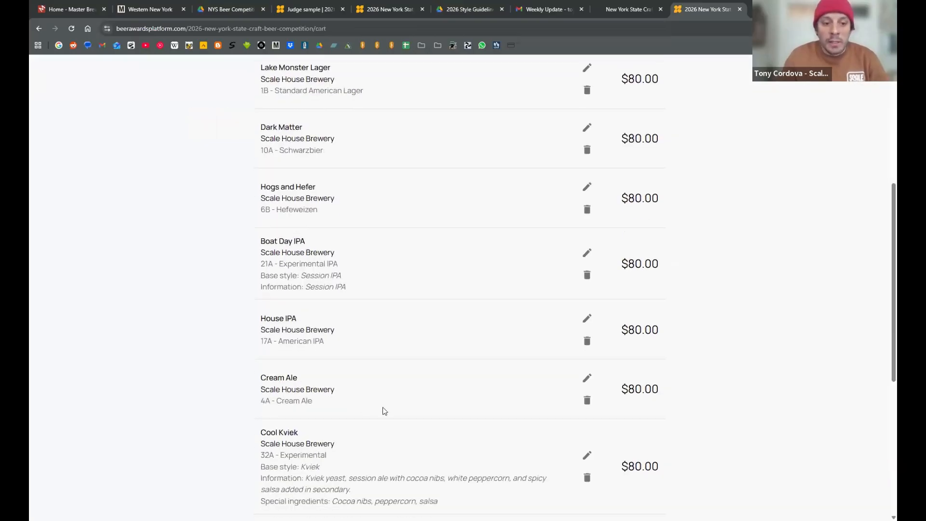
pyautogui.moveTo(376, 384); pyautogui.dragTo(251, 347)
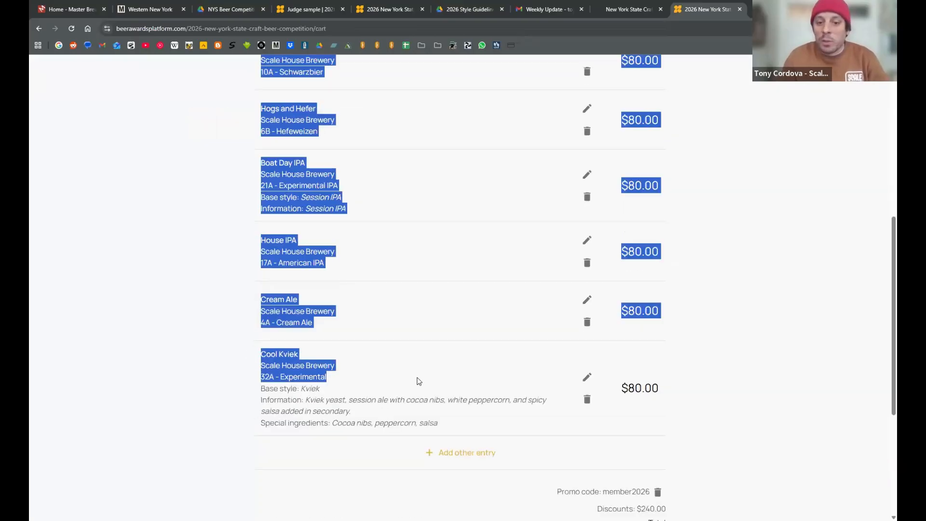
pyautogui.click(335, 329)
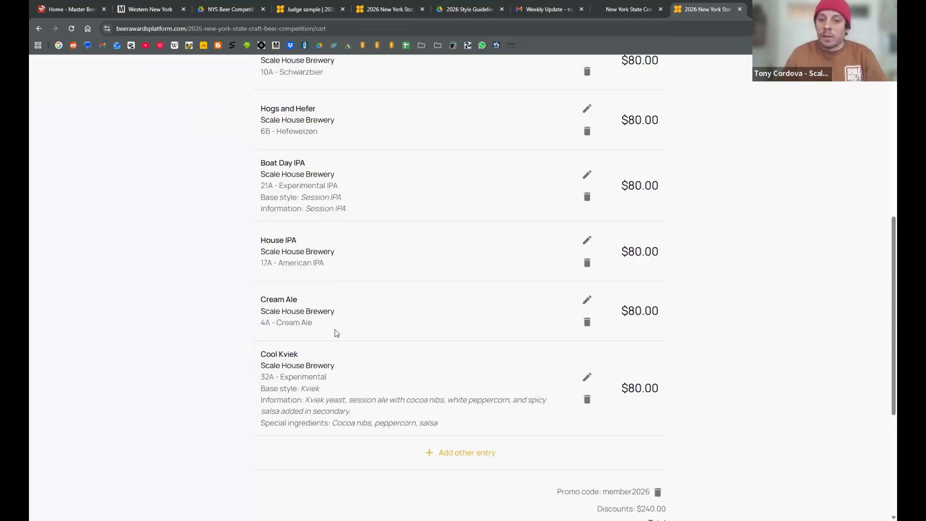
pyautogui.scroll(1, 392, 340)
pyautogui.scroll(3, 391, 343)
pyautogui.scroll(-8, 413, 342)
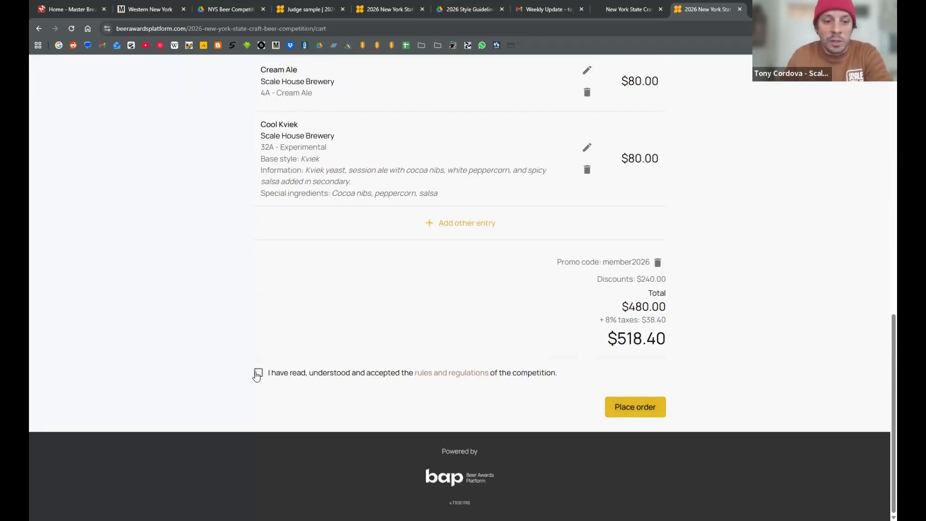
pyautogui.click(259, 372)
pyautogui.click(644, 405)
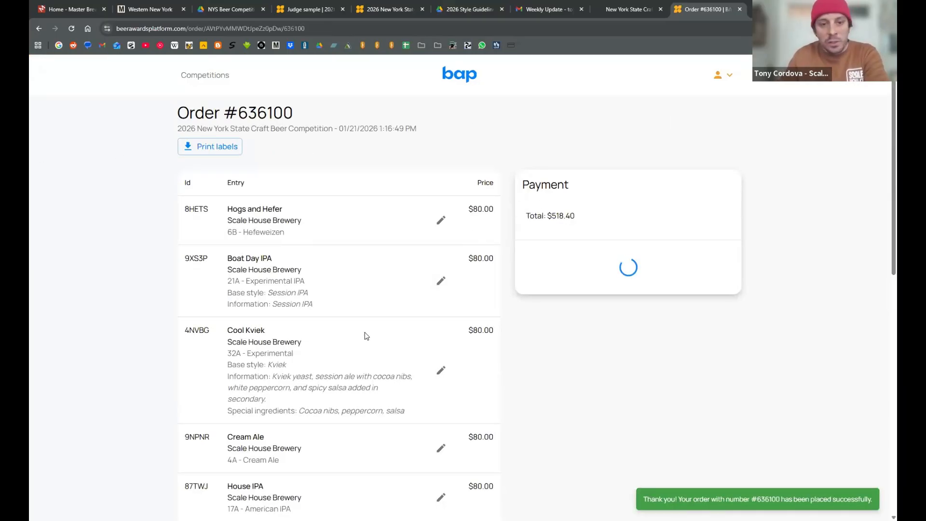
# - Download the printable entry labels for the placed order, accepting that the payment is still pending
pyautogui.scroll(-4, 366, 335)
pyautogui.scroll(4, 367, 339)
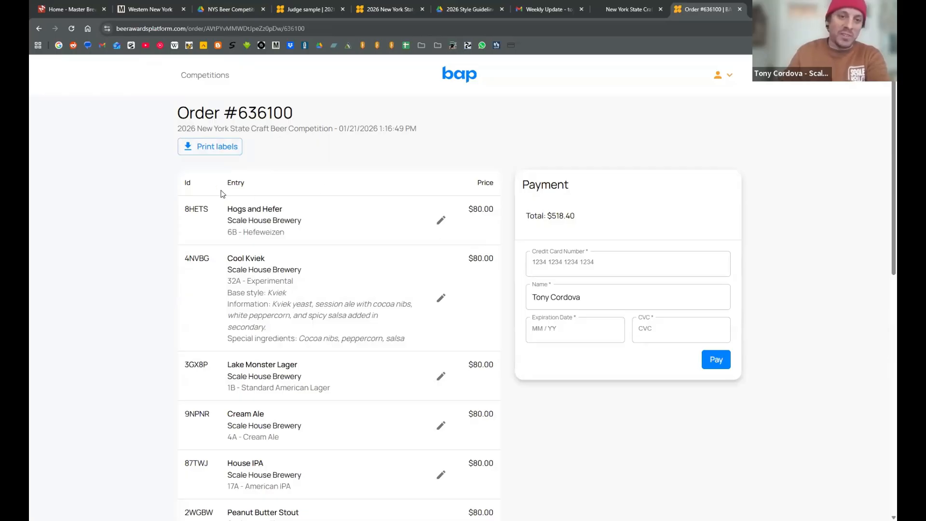
pyautogui.click(219, 147)
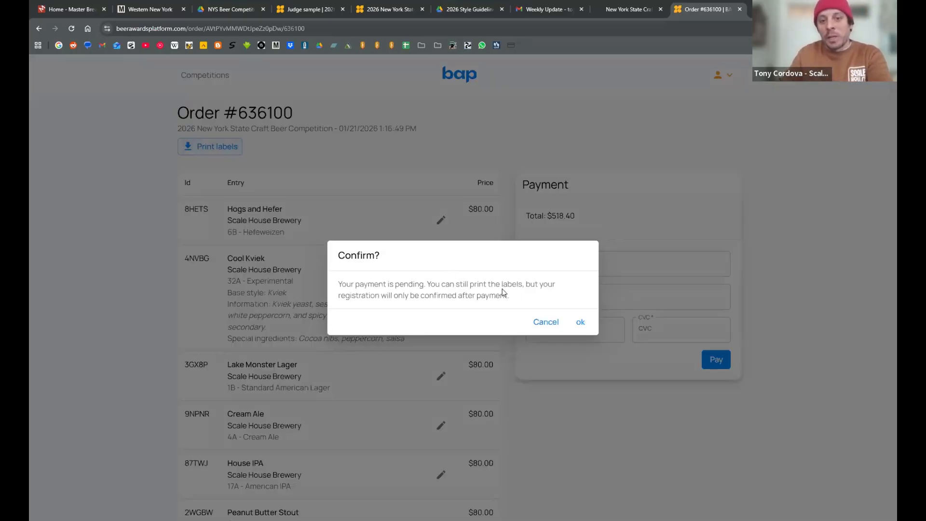
pyautogui.click(580, 323)
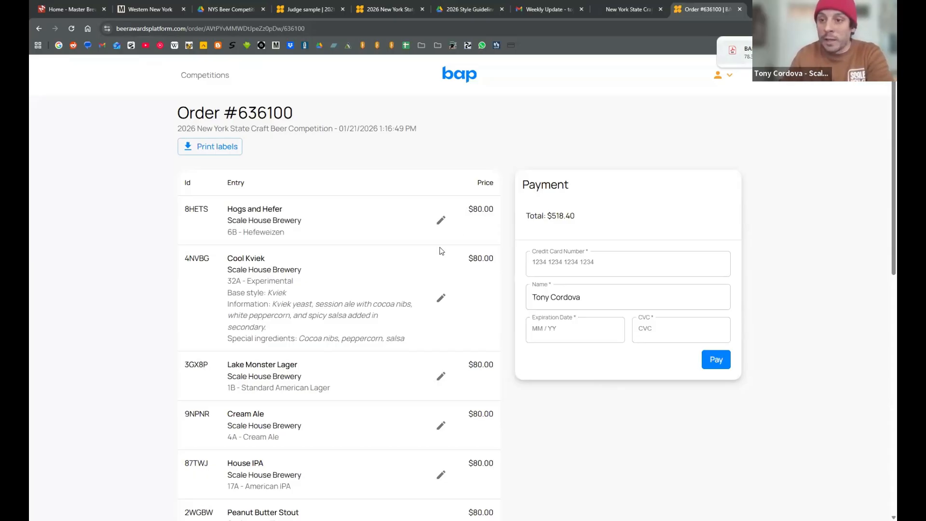
# - Review the placed order's entries and totals, and return to the competition's blank entry registration form
pyautogui.scroll(-5, 439, 250)
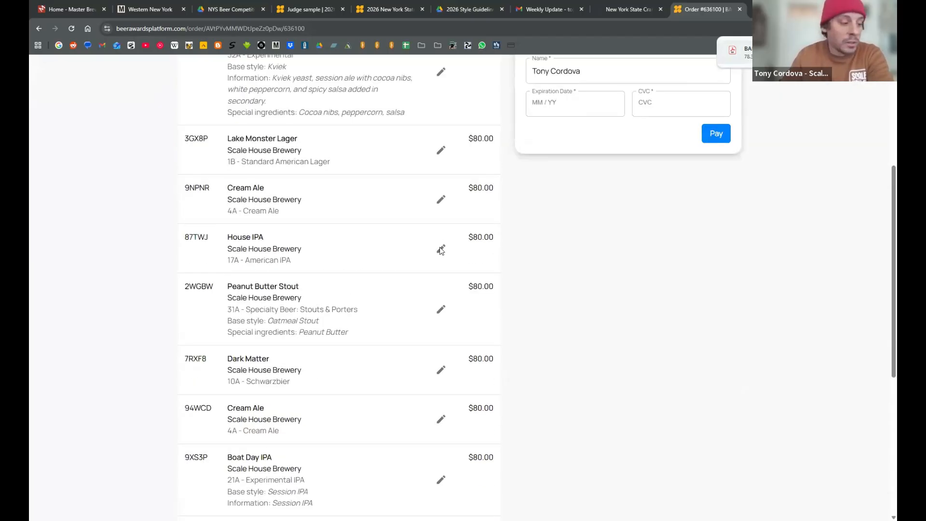
pyautogui.scroll(-4, 440, 250)
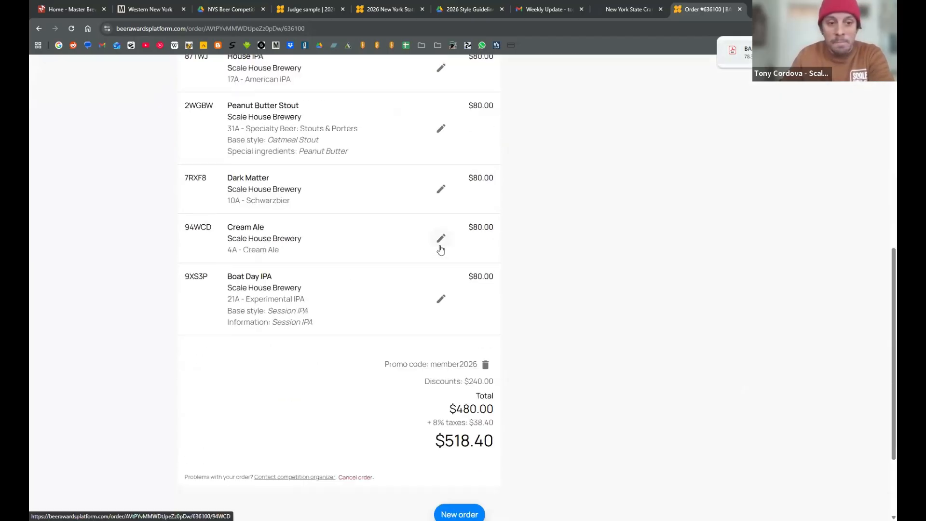
pyautogui.scroll(9, 440, 249)
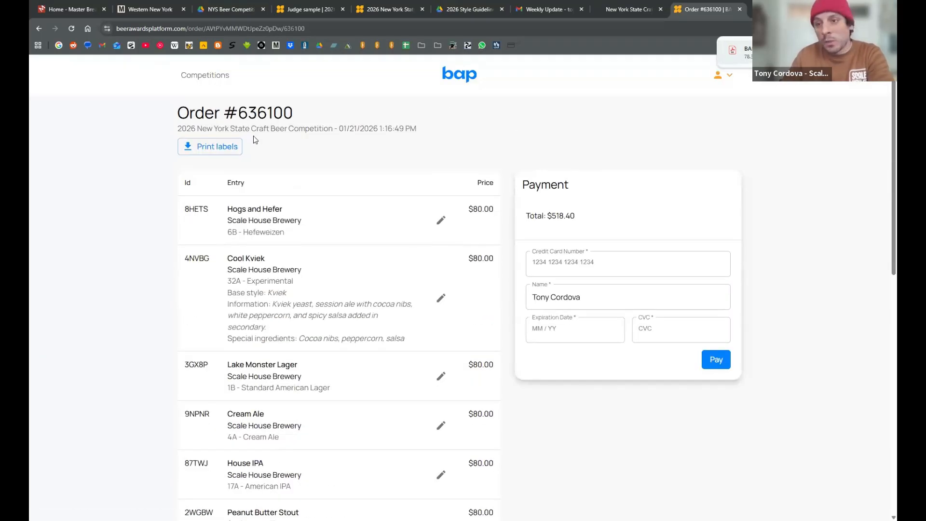
pyautogui.click(39, 31)
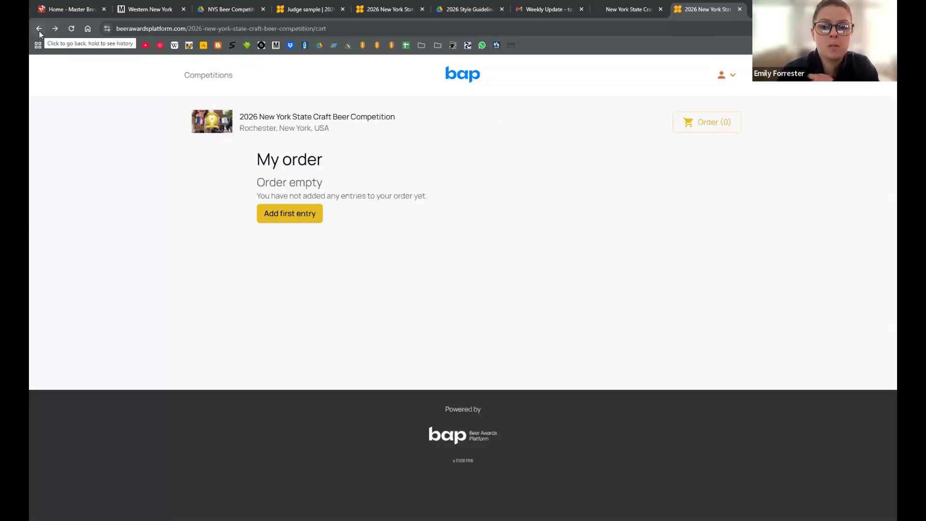
pyautogui.click(39, 31)
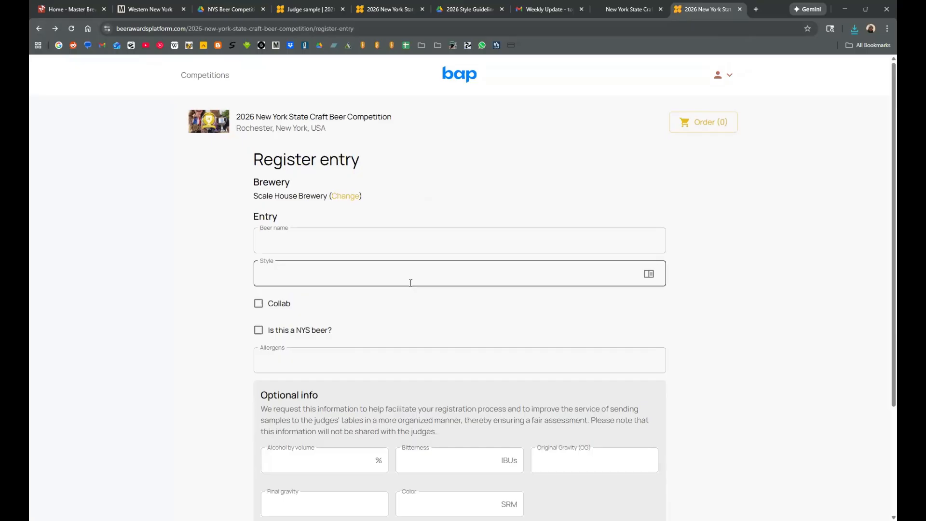
pyautogui.scroll(-2, 411, 279)
pyautogui.scroll(2, 342, 265)
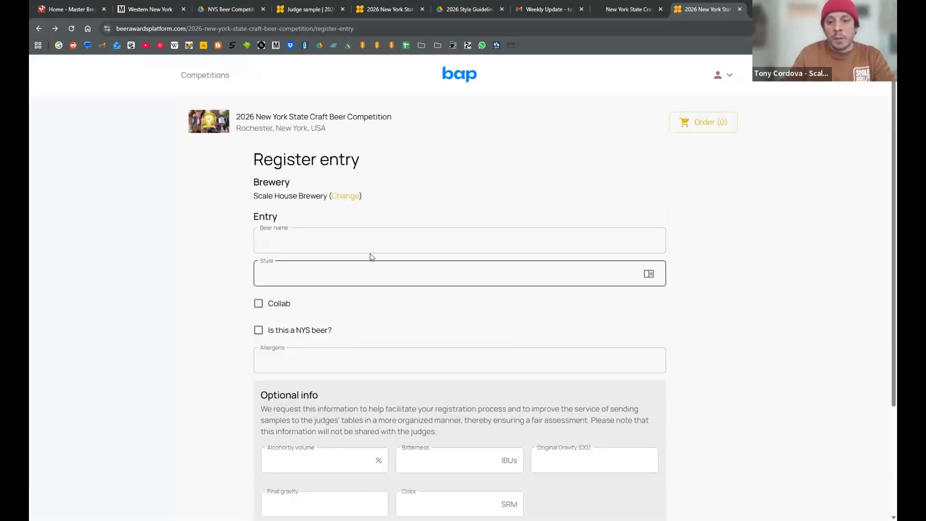
# - Set the new entry's style to 32A - Experimental and take a brief look at the style categories
pyautogui.click(381, 276)
pyautogui.click(648, 273)
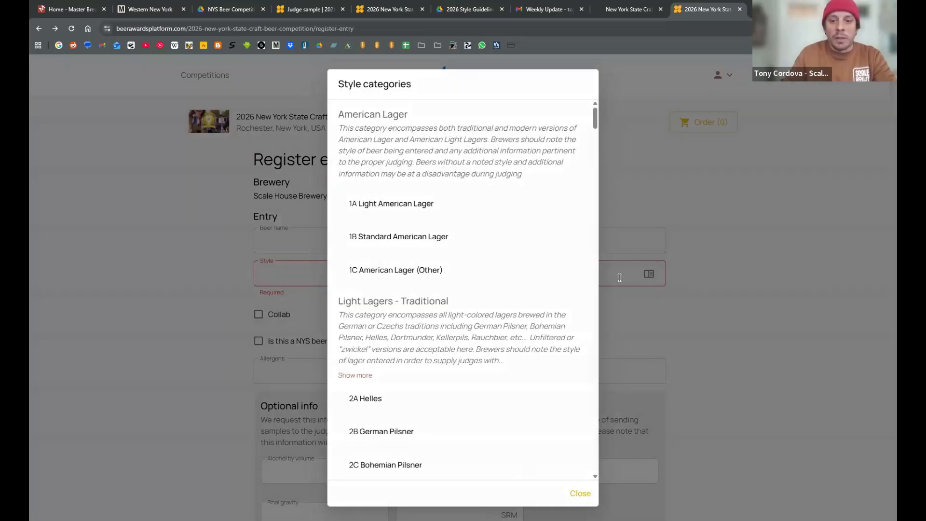
pyautogui.click(613, 275)
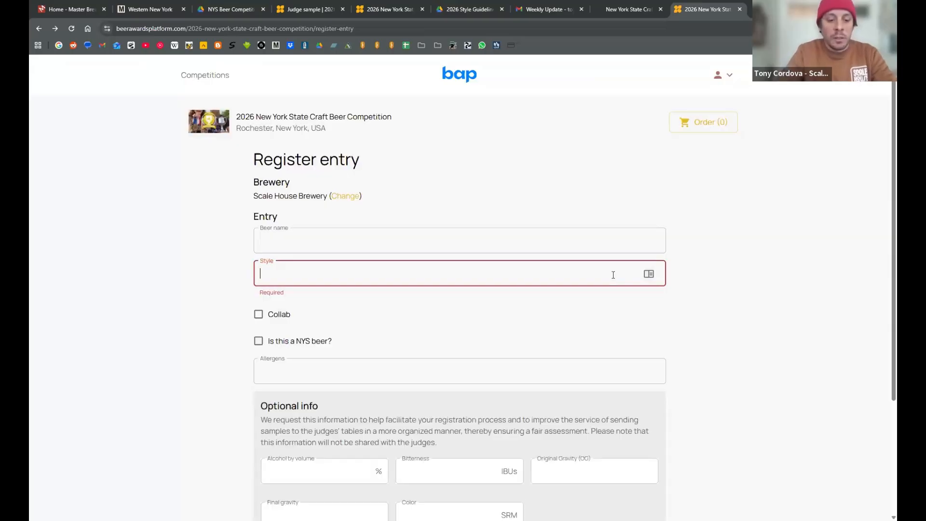
pyautogui.write('exp')
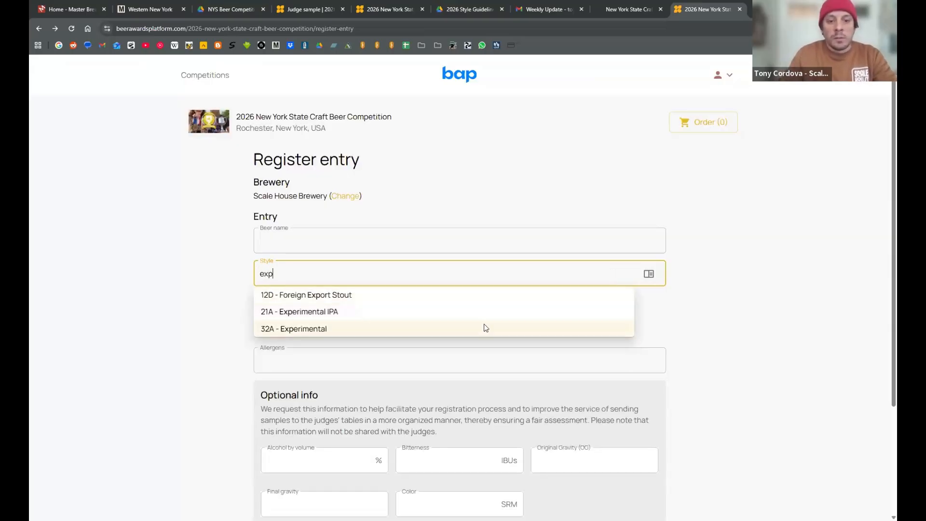
pyautogui.click(484, 325)
pyautogui.scroll(-1, 302, 338)
pyautogui.click(286, 314)
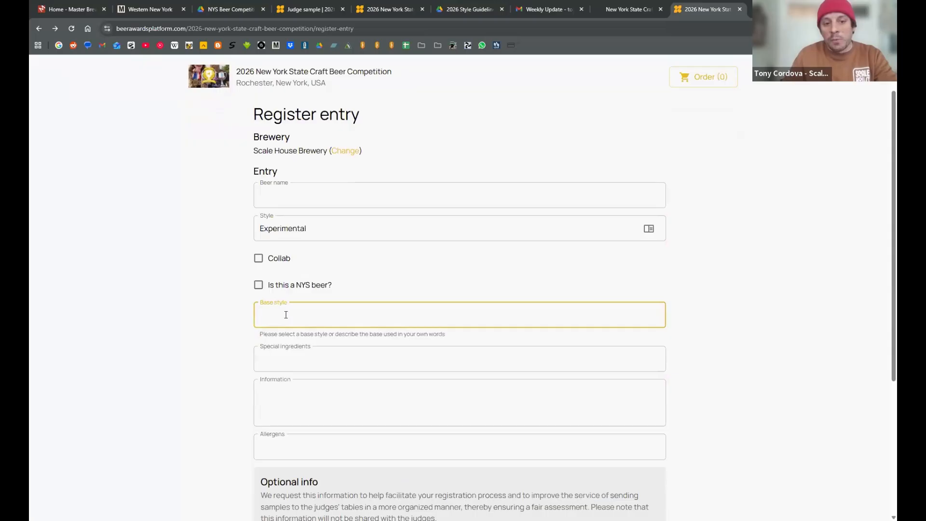
pyautogui.click(598, 231)
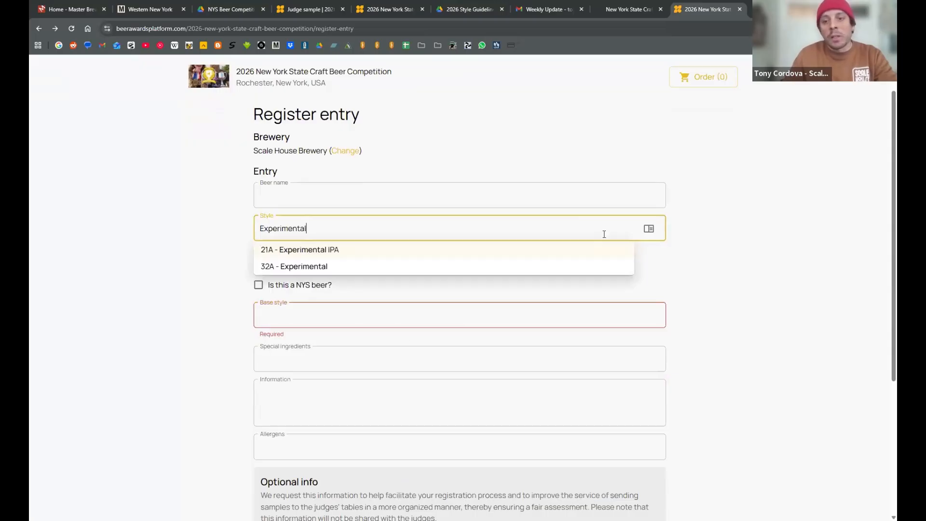
pyautogui.click(649, 233)
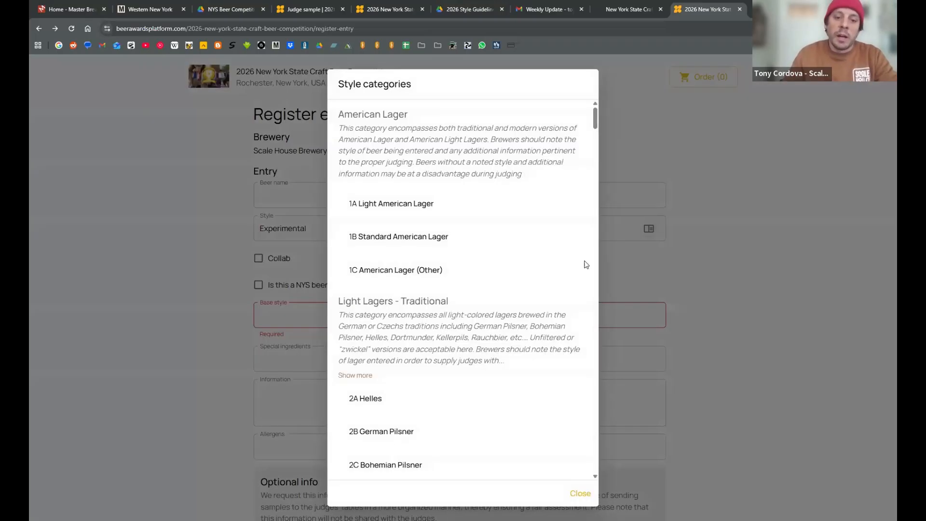
pyautogui.click(723, 237)
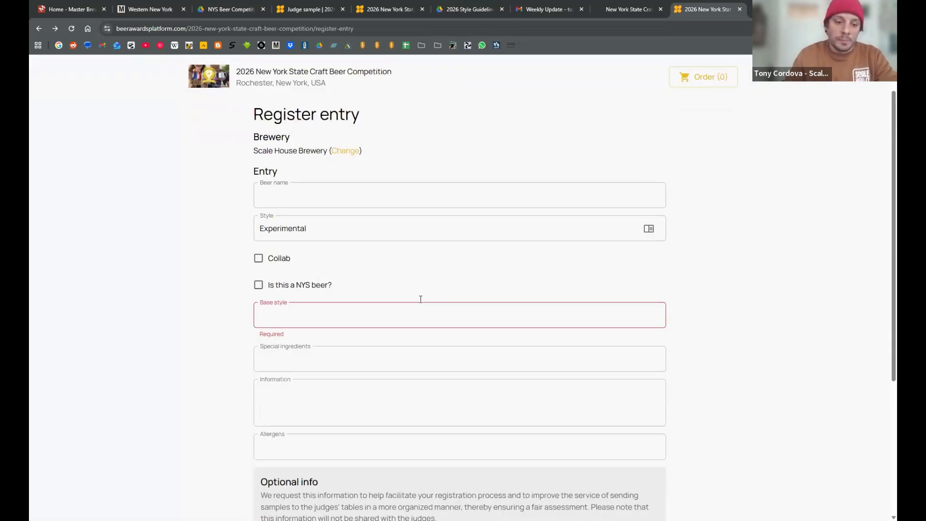
# - Choose Doppelbock as the base style of the Experimental entry
pyautogui.click(409, 313)
pyautogui.write('dopp')
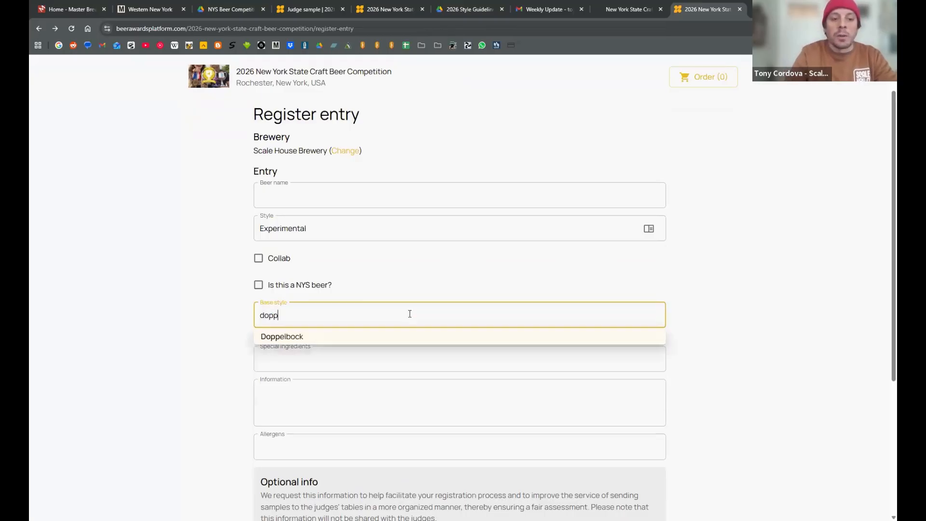
pyautogui.click(328, 339)
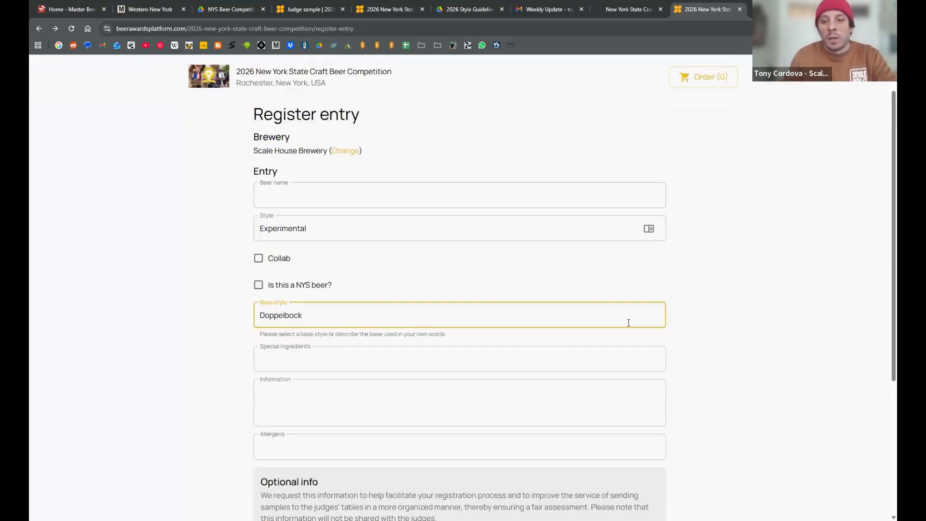
# - Replace the entry's style with 27A - Doppelbock
pyautogui.click(336, 228)
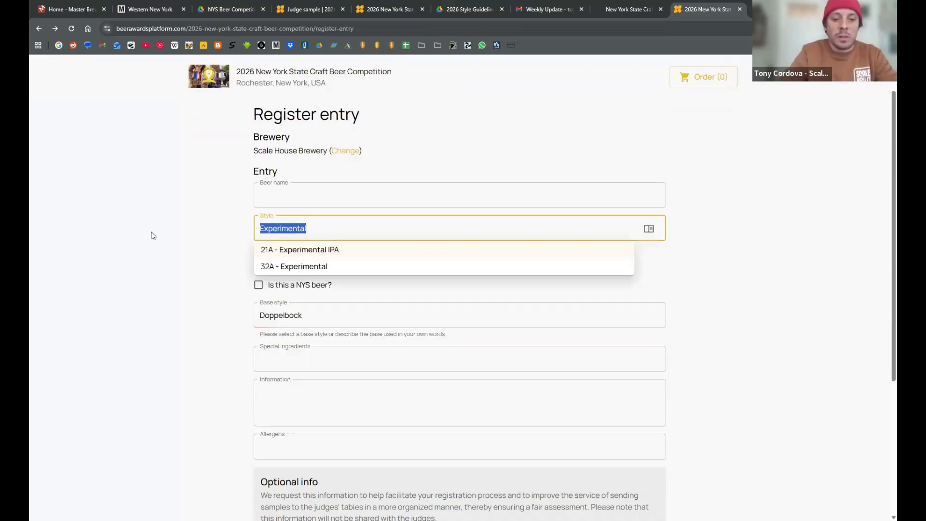
pyautogui.write('dopp')
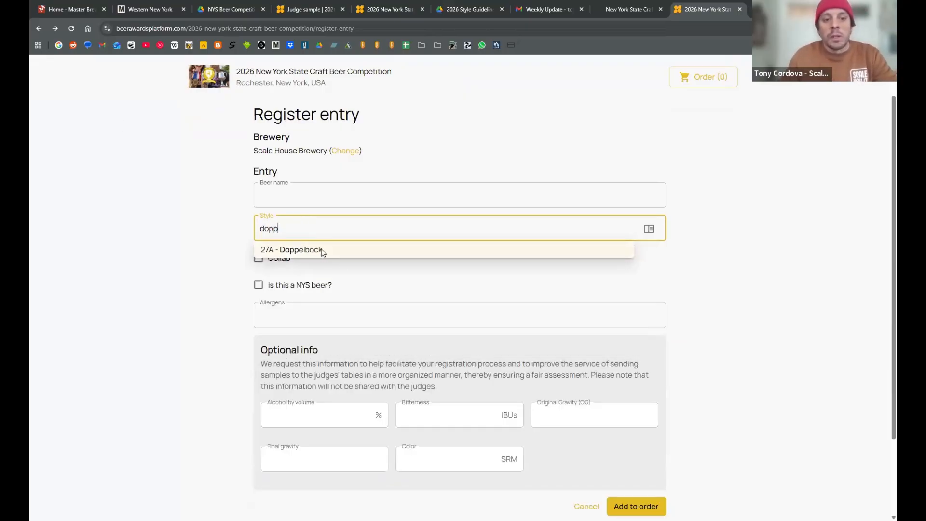
pyautogui.click(321, 249)
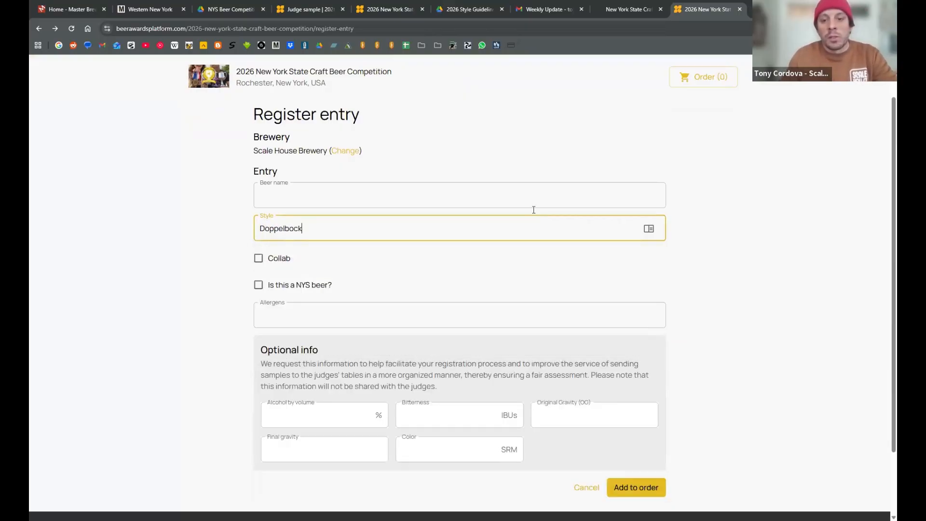
# - Browse the style categories through the brown ale, dark lager, stout and Belgian farmhouse groups
pyautogui.click(649, 228)
pyautogui.moveTo(596, 122); pyautogui.dragTo(598, 230)
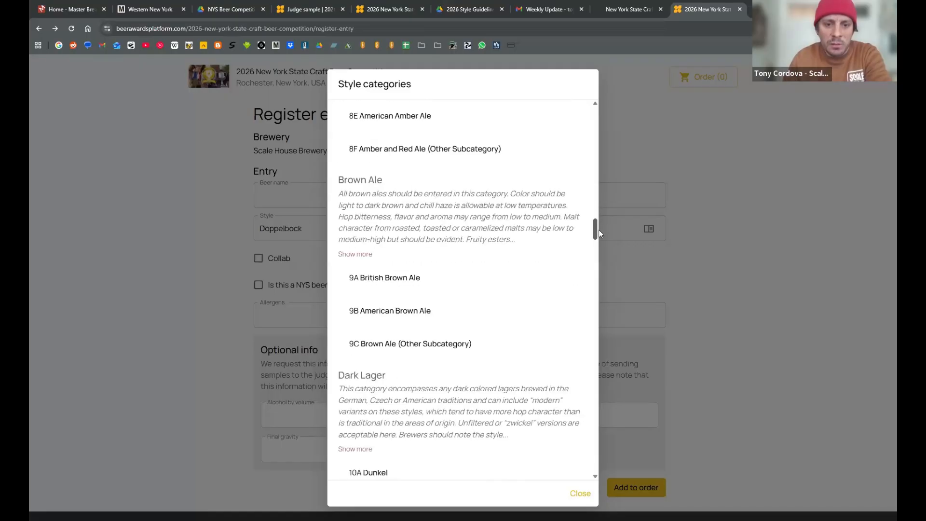
pyautogui.moveTo(598, 232); pyautogui.dragTo(598, 287)
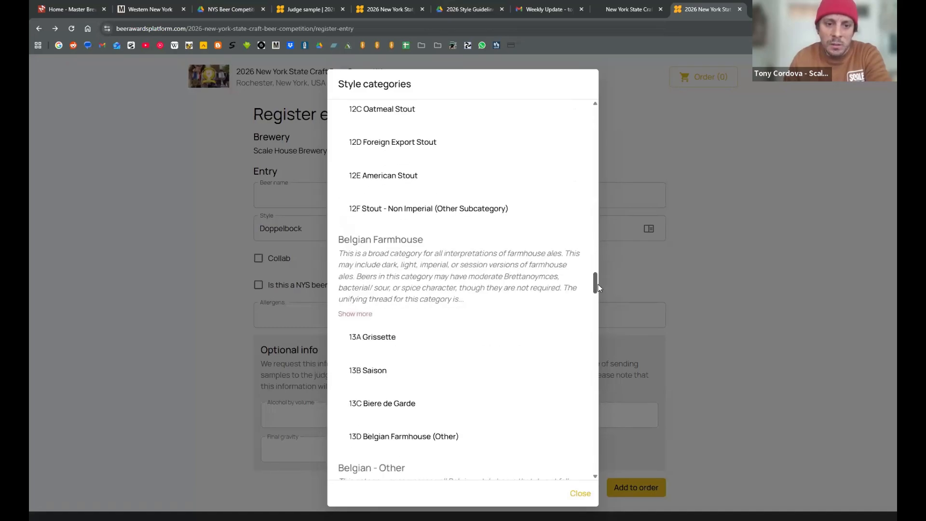
pyautogui.click(653, 285)
pyautogui.click(648, 230)
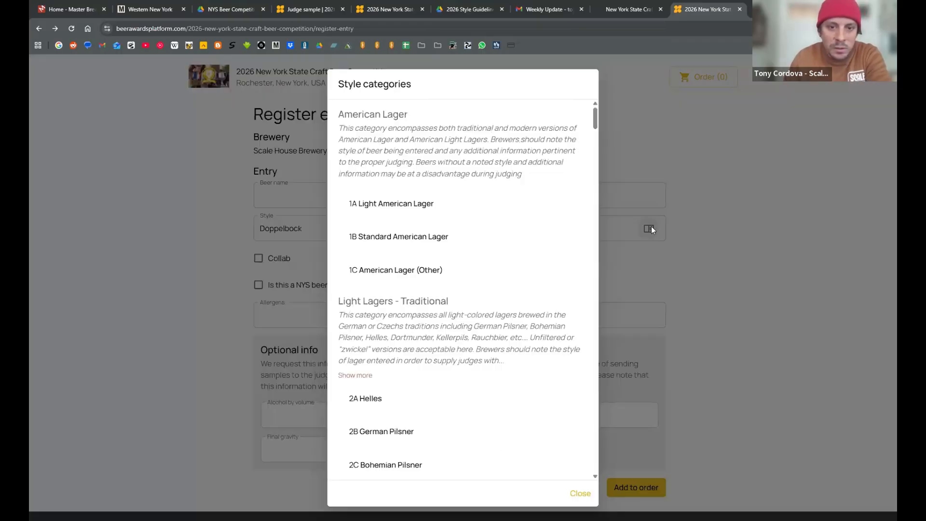
pyautogui.press('Escape')
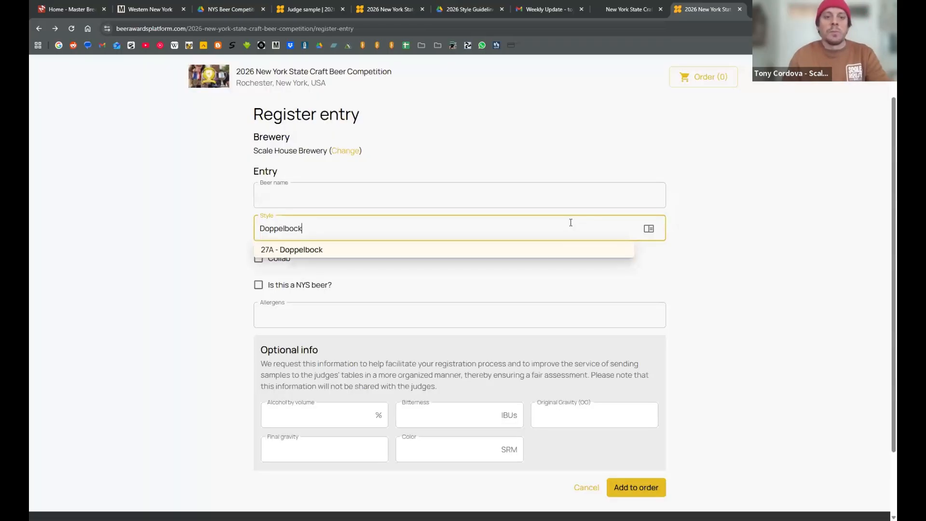
# - Find the Strong Ales and Lagers category and select 27F Other Strong Ale or Lager as the entry's style
pyautogui.click(644, 230)
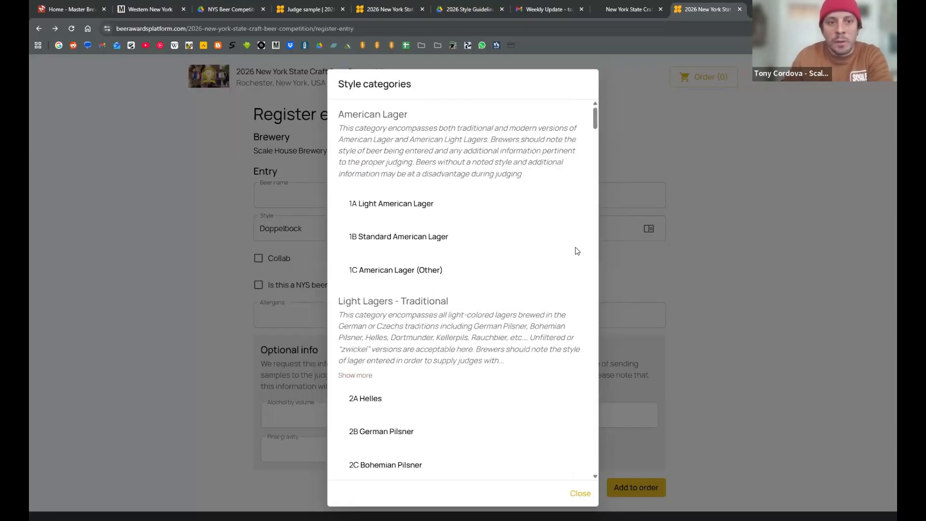
pyautogui.scroll(-20, 577, 250)
pyautogui.scroll(-20, 581, 336)
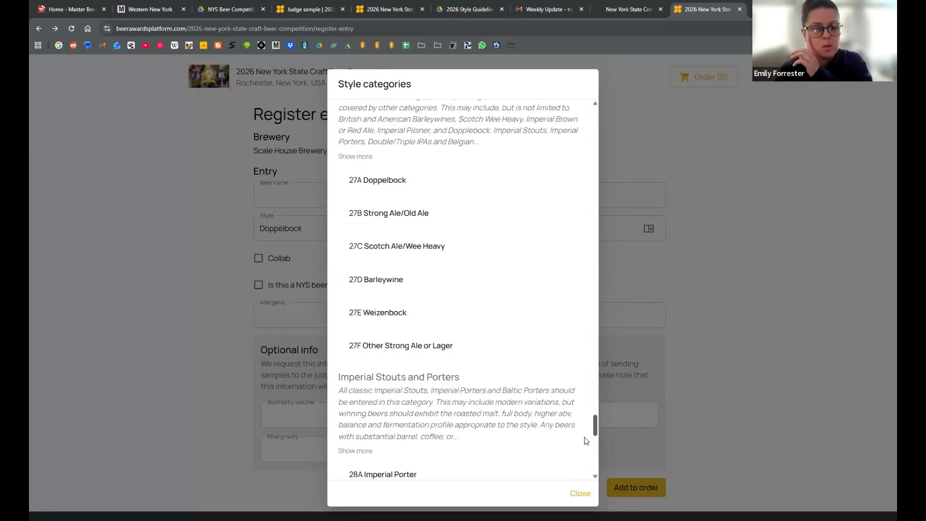
pyautogui.scroll(3, 589, 429)
pyautogui.scroll(4, 588, 423)
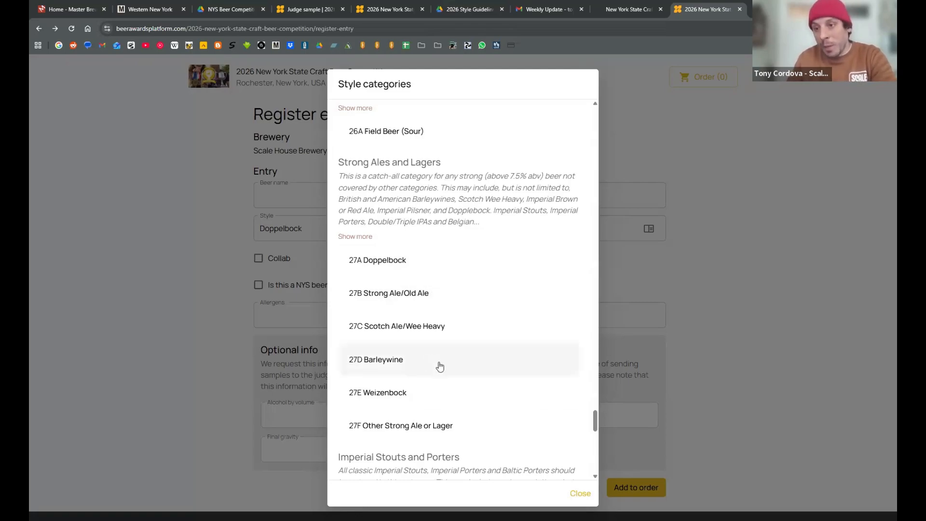
pyautogui.click(426, 430)
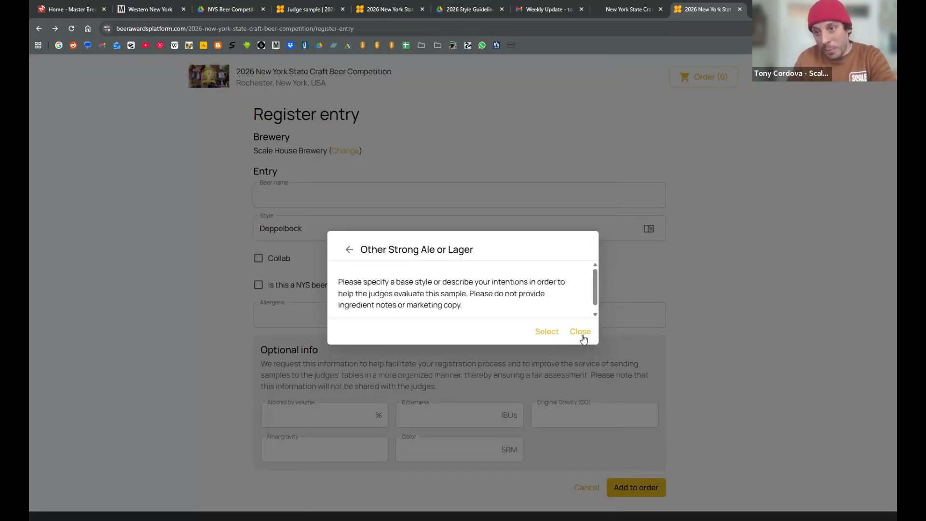
pyautogui.click(544, 337)
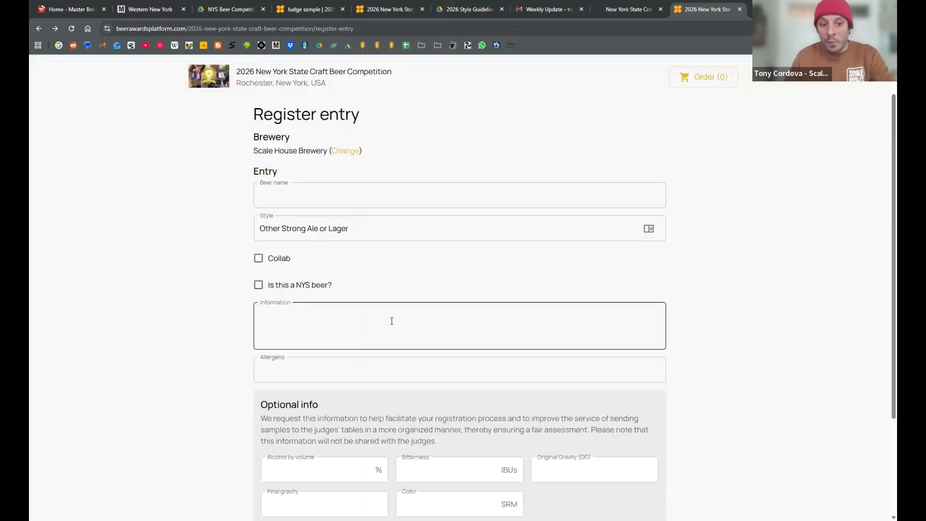
# - Examine the Information field, the allergen options and the style categories for the entry without entering anything
pyautogui.click(319, 297)
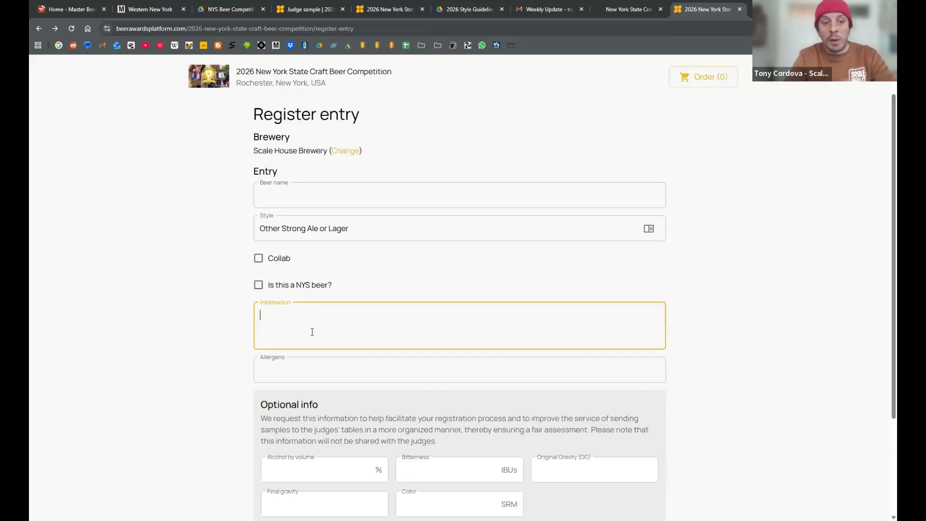
pyautogui.scroll(-2, 322, 308)
pyautogui.click(320, 289)
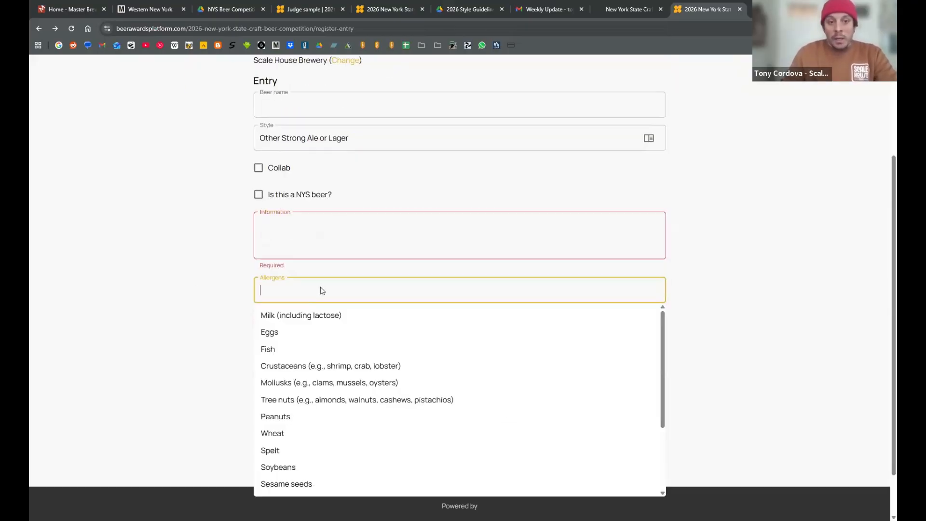
pyautogui.click(192, 276)
pyautogui.click(365, 244)
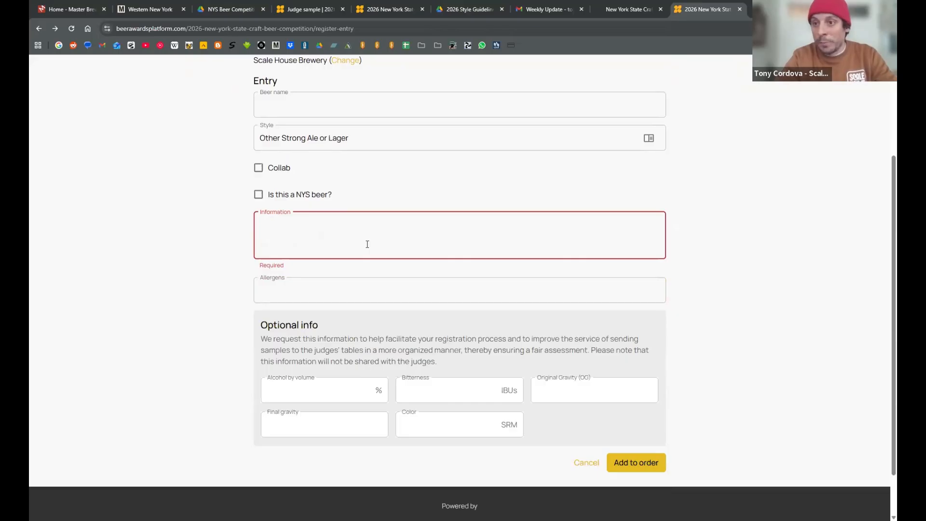
pyautogui.scroll(2, 447, 208)
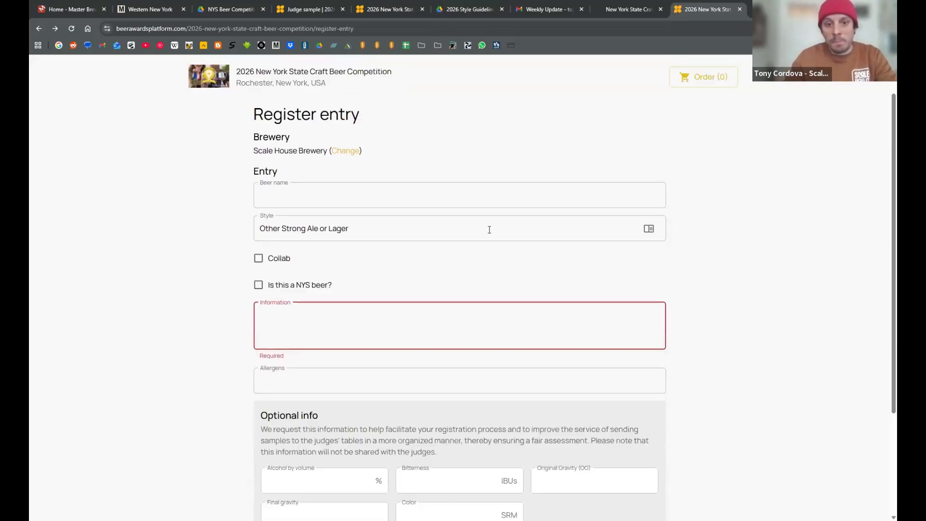
pyautogui.click(648, 229)
pyautogui.click(683, 244)
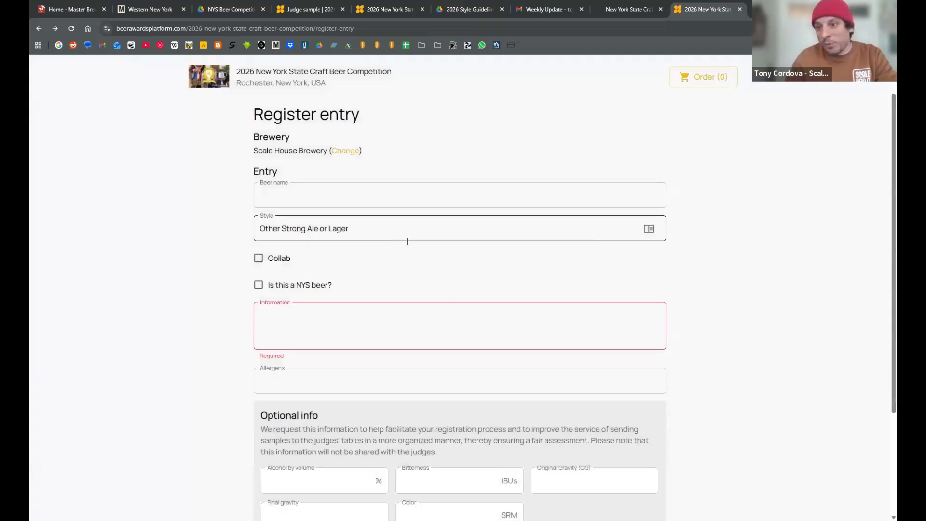
# - Read the description of the Other Strong Ale or Lager style and close it without changing the entry
pyautogui.click(432, 236)
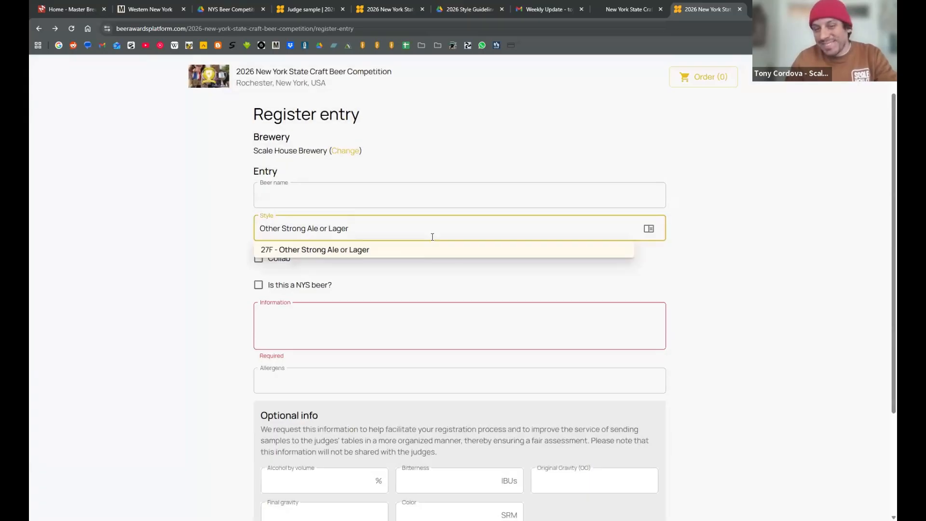
pyautogui.click(647, 229)
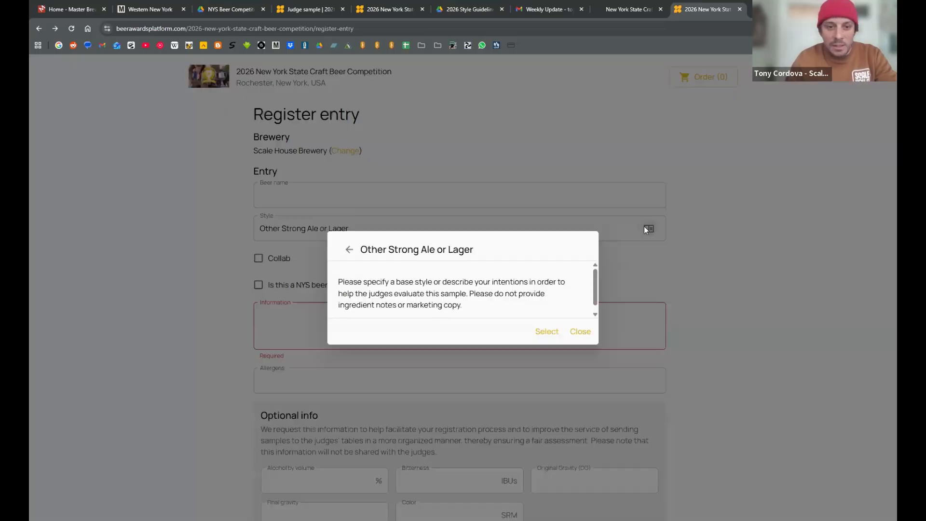
pyautogui.click(580, 332)
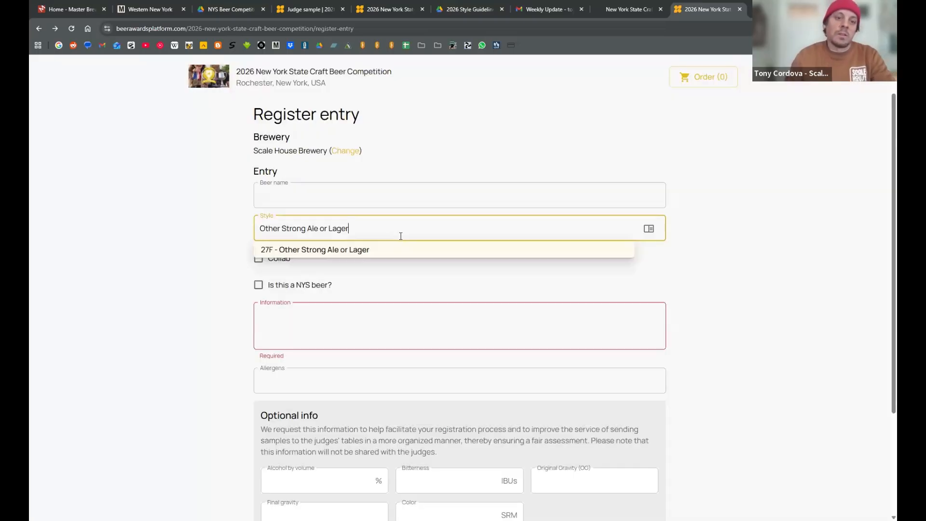
# - Replace the entry's style with 21A - Experimental IPA
pyautogui.hotkey('ctrl', 'a')
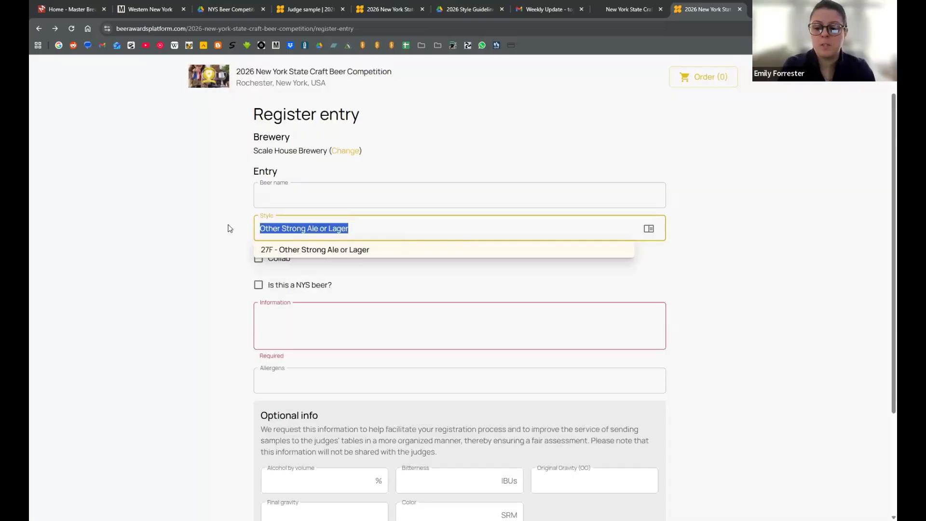
pyautogui.write('Exper')
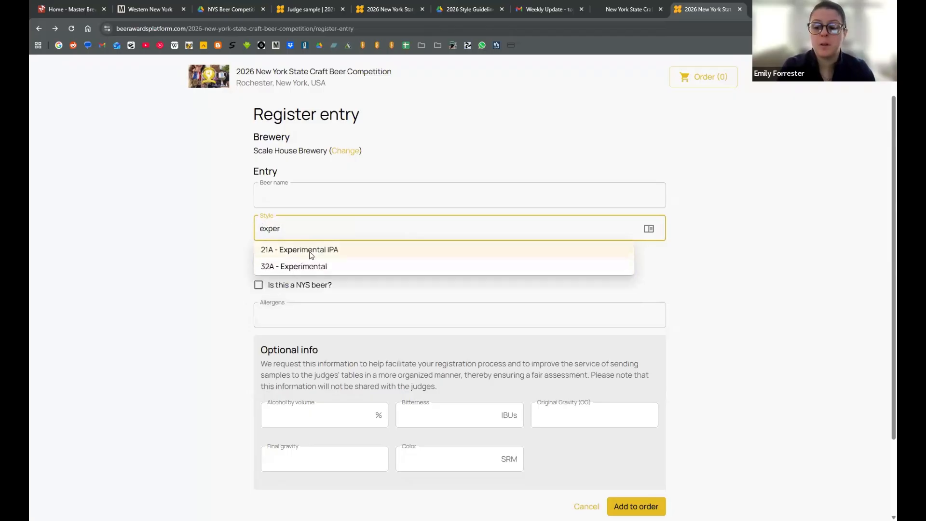
pyautogui.click(310, 250)
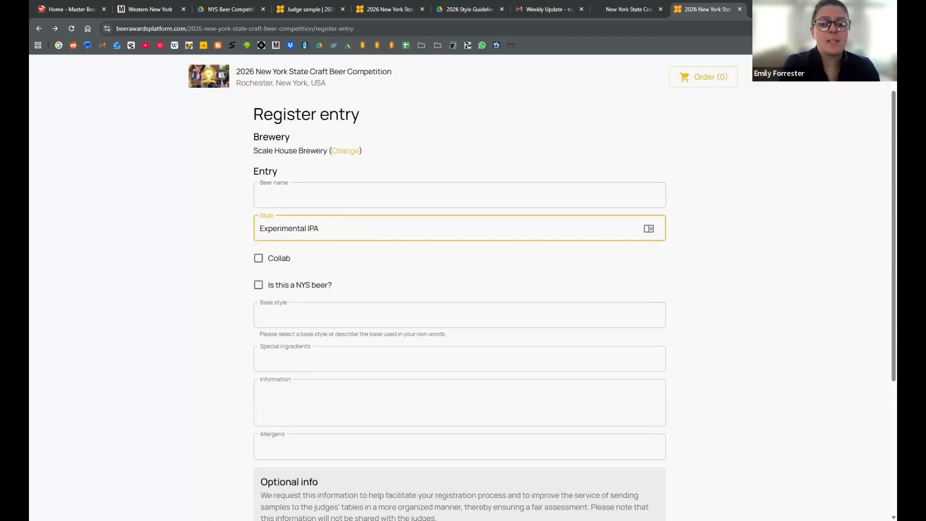
pyautogui.click(591, 166)
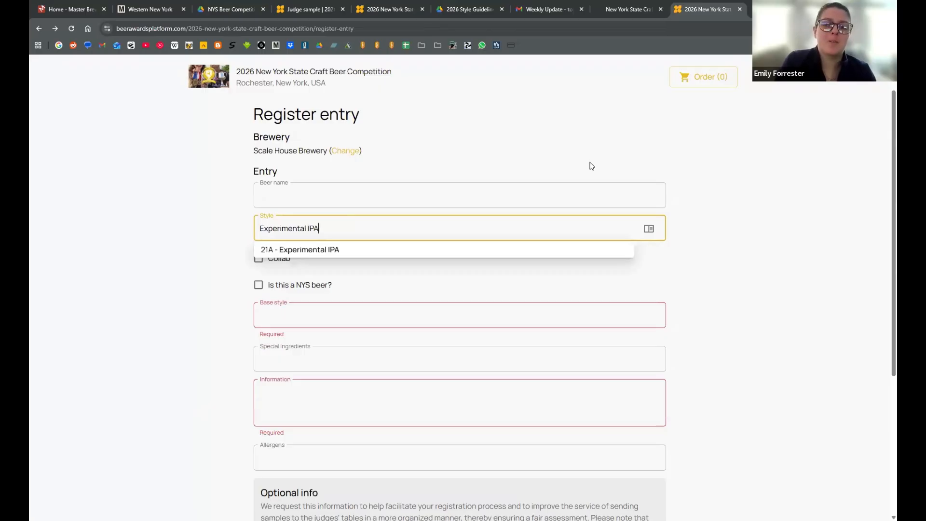
pyautogui.press('Return')
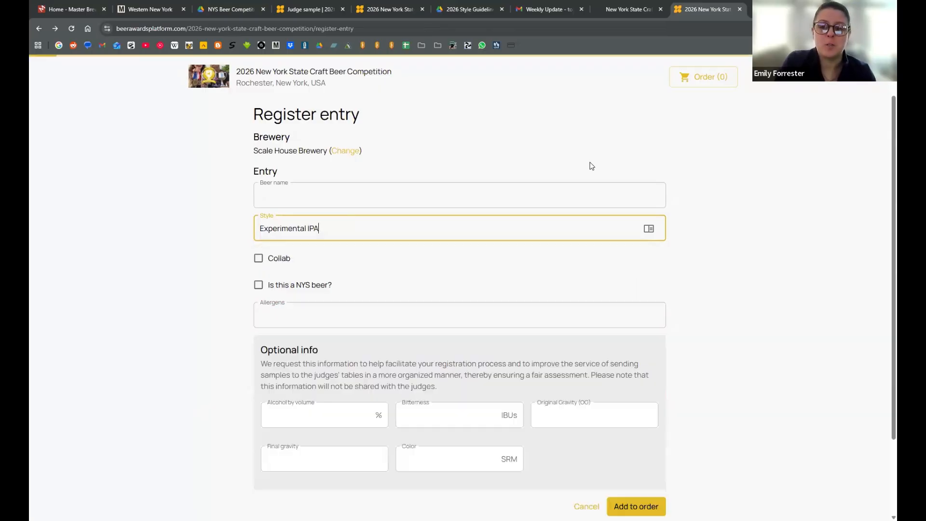
pyautogui.click(650, 236)
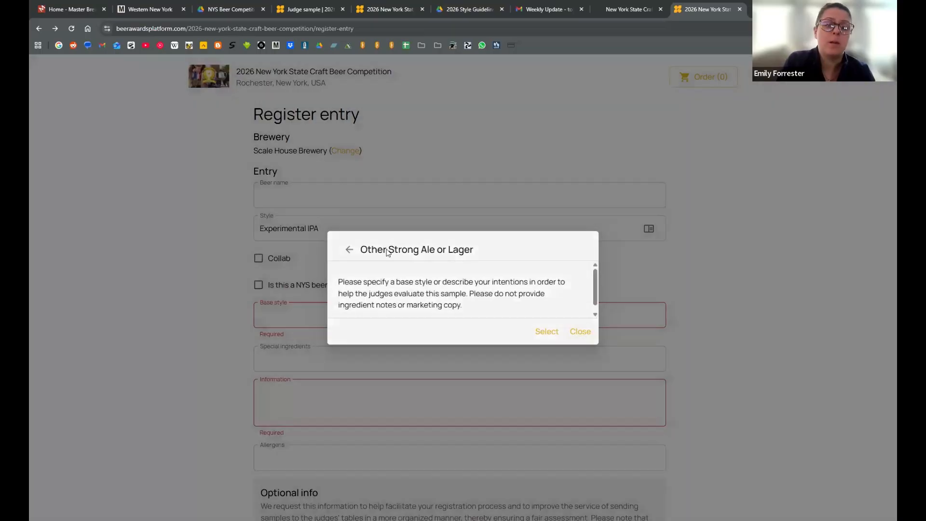
# - Search the styles for "Ameri" and set the entry's style to 17A - American IPA
pyautogui.click(336, 222)
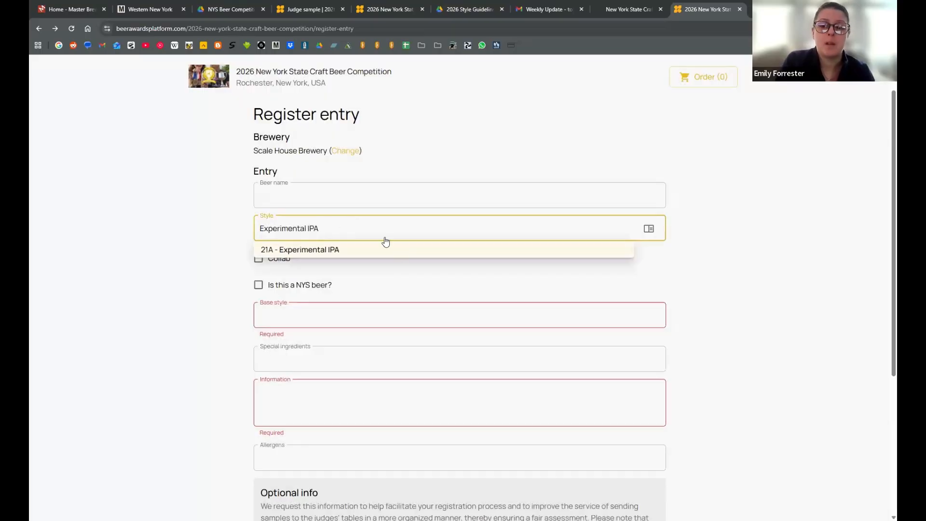
pyautogui.moveTo(264, 223); pyautogui.dragTo(509, 276)
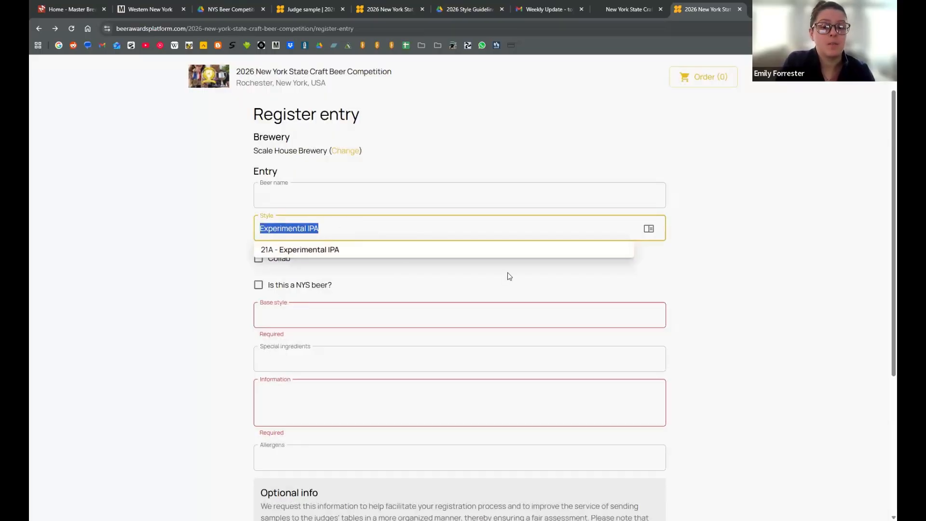
pyautogui.write('Ameri')
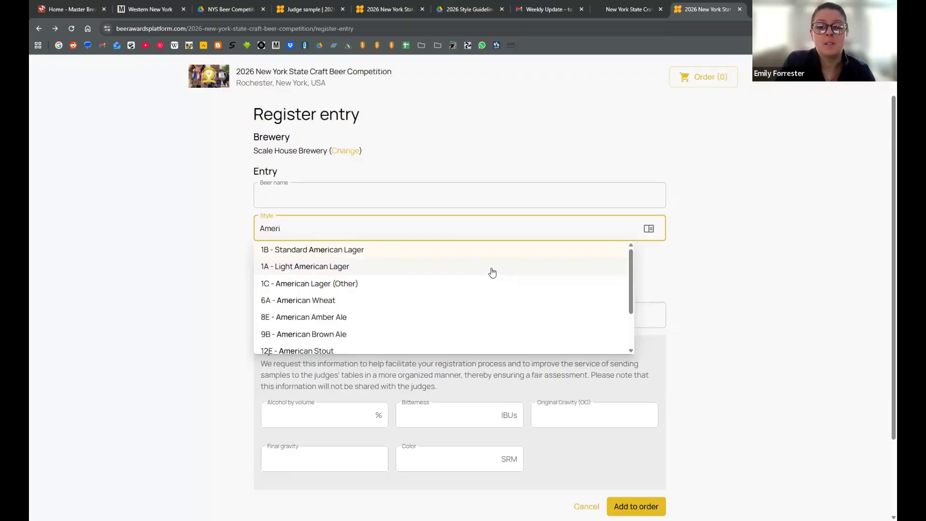
pyautogui.scroll(-1, 464, 319)
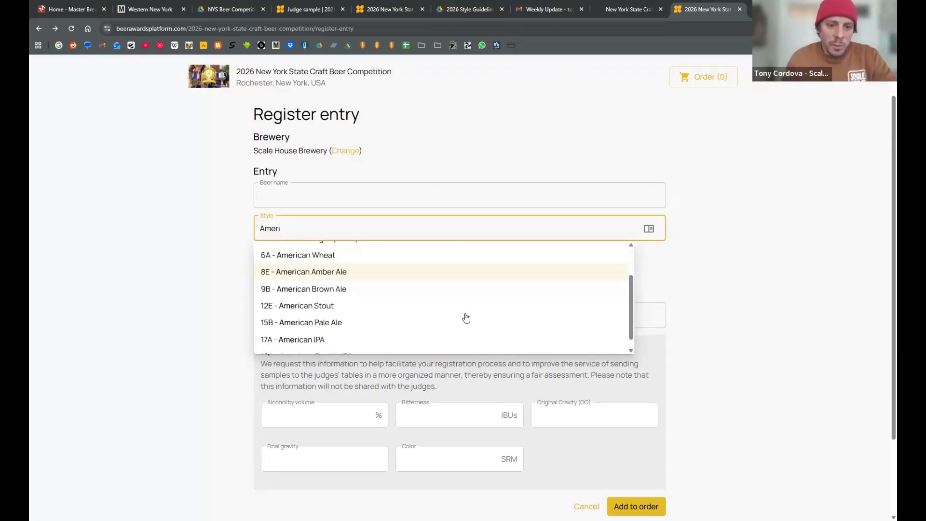
pyautogui.click(439, 333)
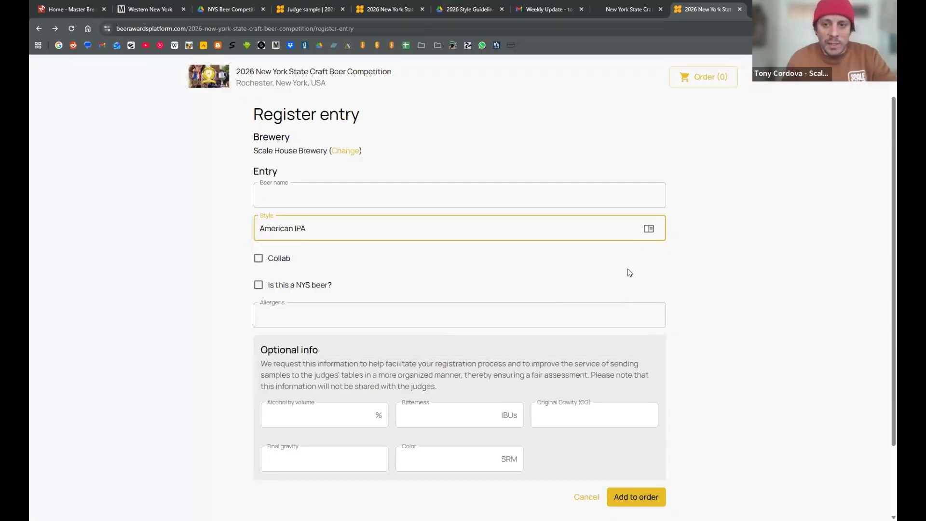